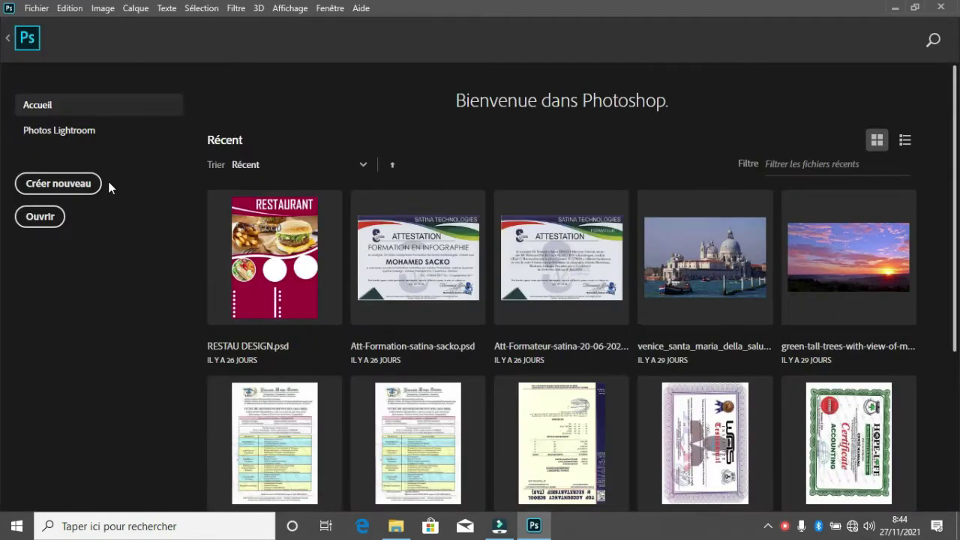
Create a blank A4 landscape document, 3508 × 2480 px at 300 ppi, from the print presets.
click(94, 183)
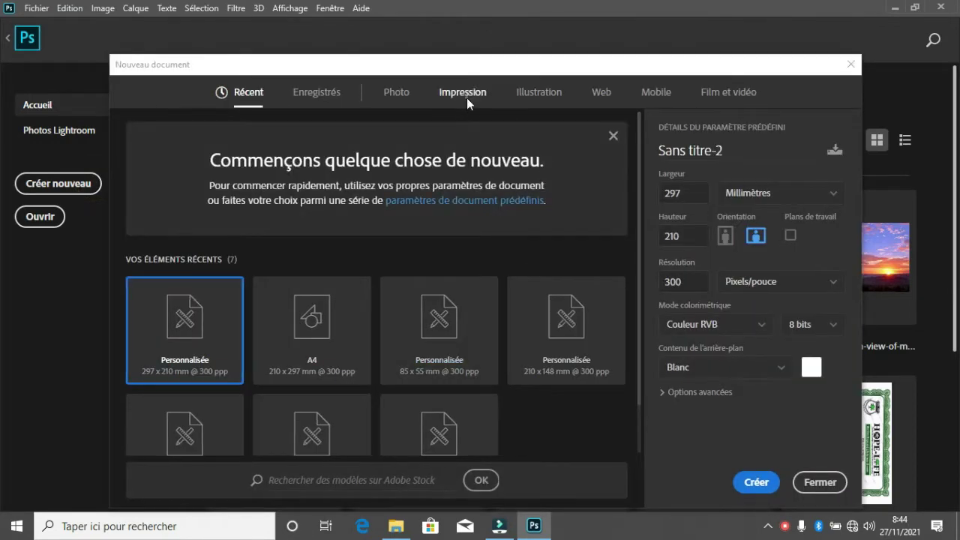
click(465, 94)
click(602, 199)
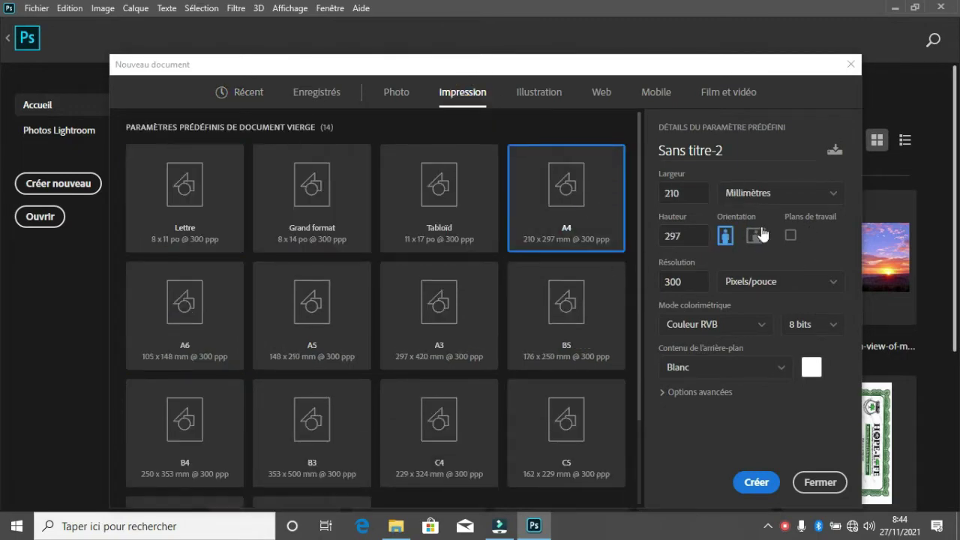
click(756, 235)
click(757, 483)
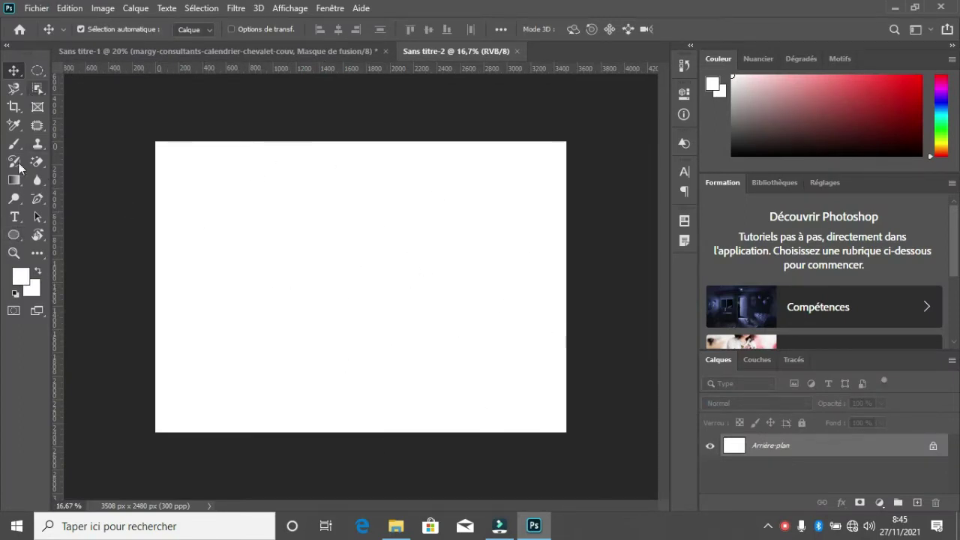
Draw an ellipse with white fill and a 32 px red outline, then nudge it up and right.
click(15, 234)
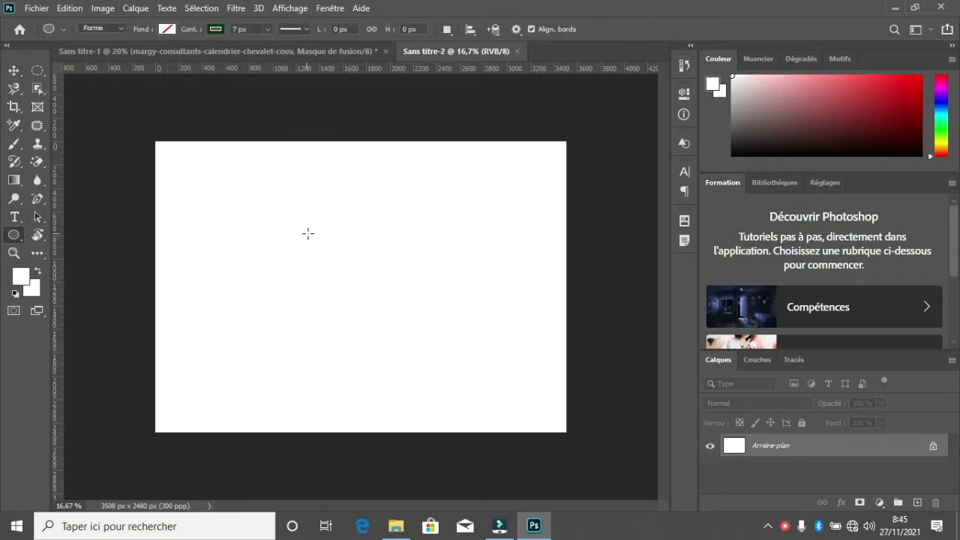
drag(267, 211, 538, 400)
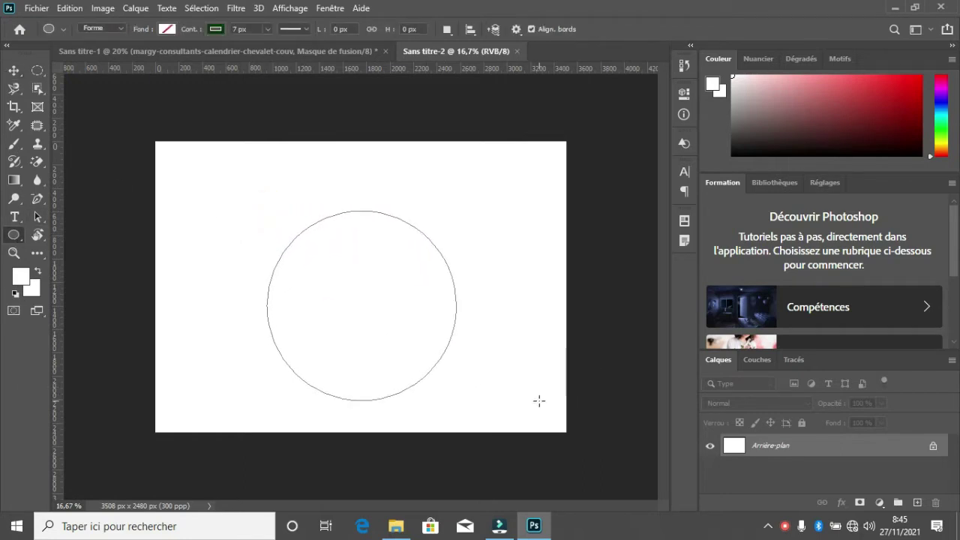
click(166, 29)
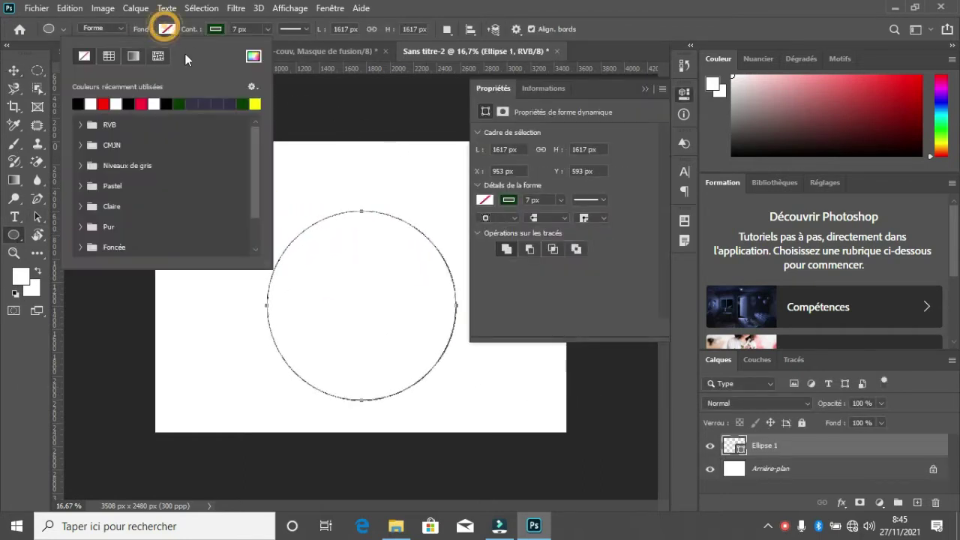
click(90, 104)
click(213, 29)
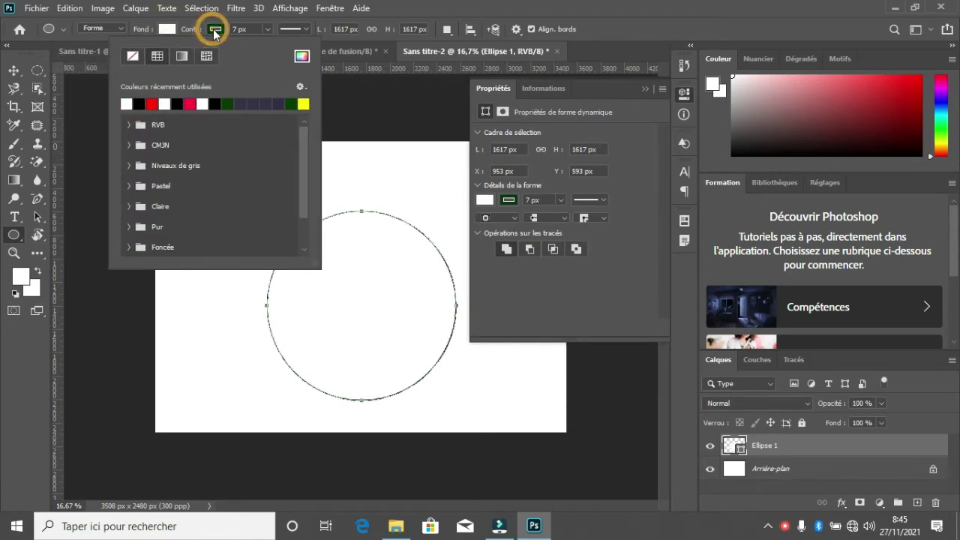
click(152, 103)
click(232, 32)
text(32)
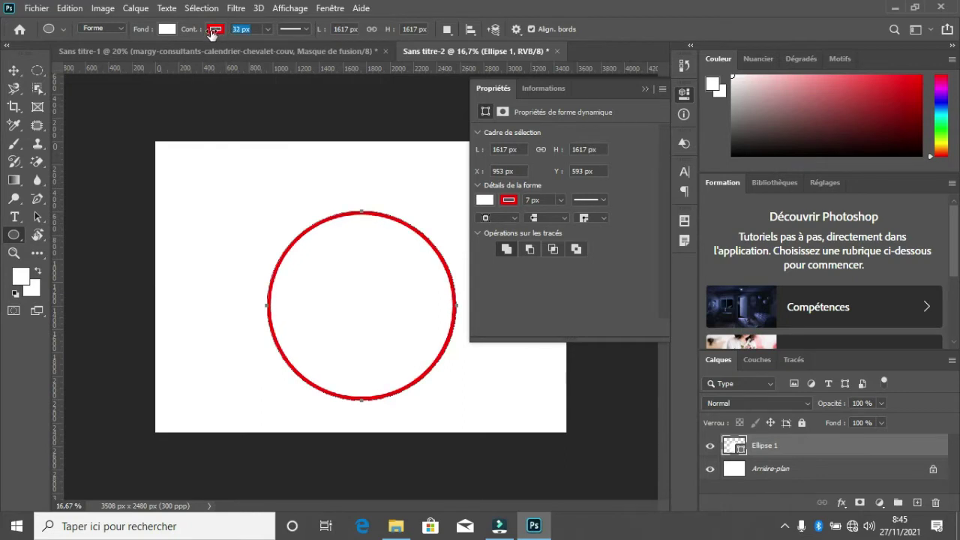
click(215, 28)
click(215, 29)
key(v)
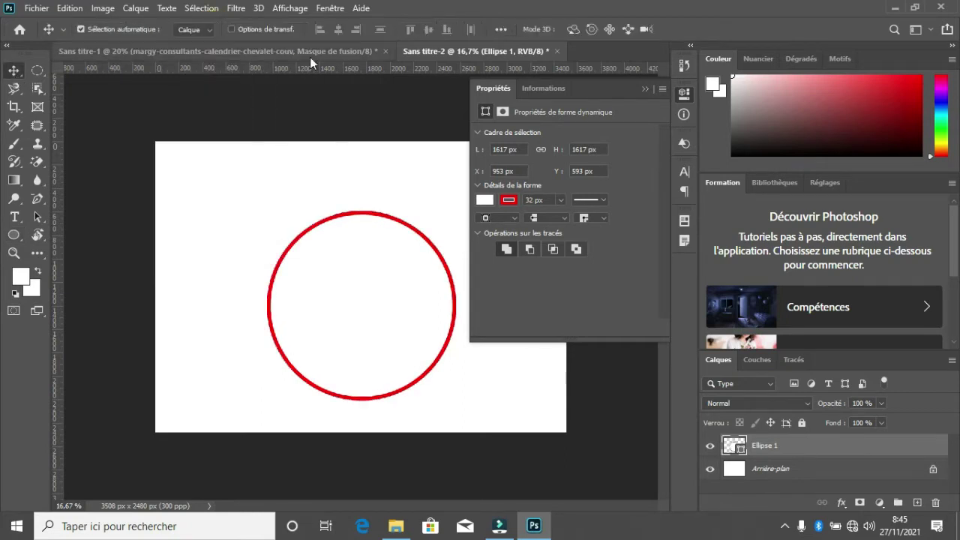
click(643, 87)
drag(403, 307, 420, 272)
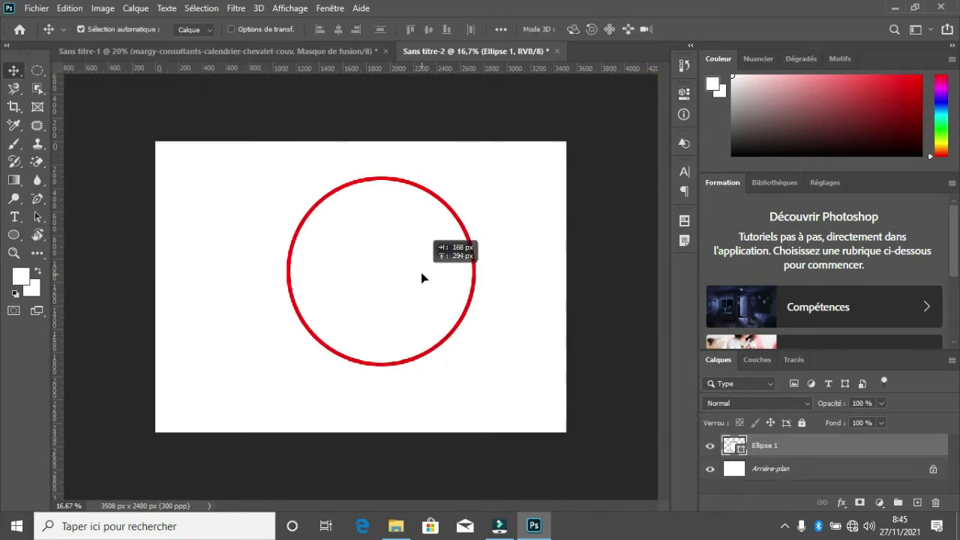
Drag the OUMOU photo from the image folder onto the page.
click(403, 532)
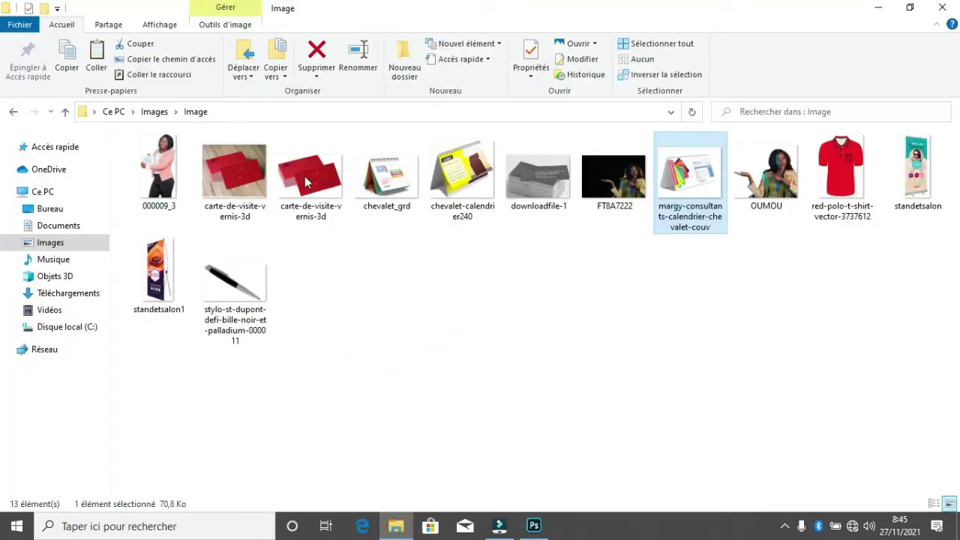
drag(783, 187, 537, 529)
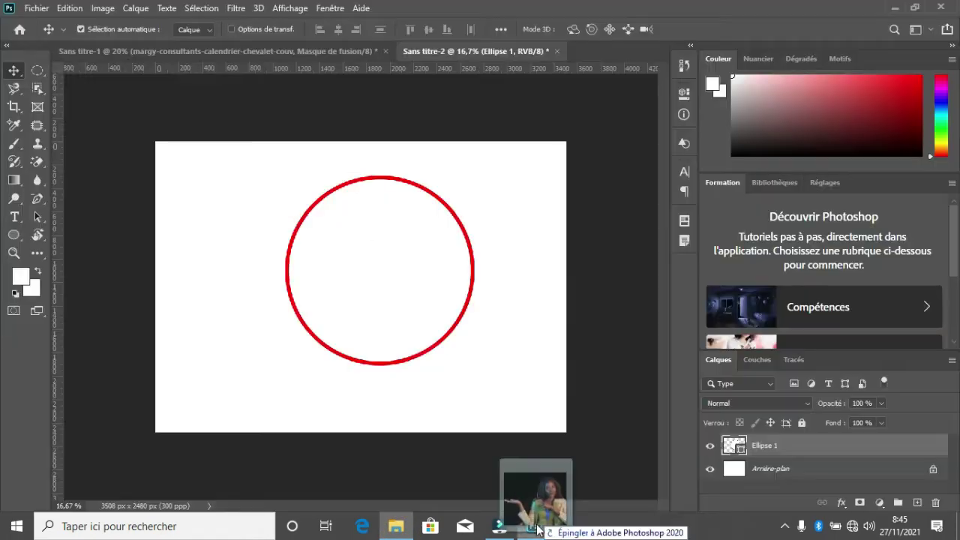
drag(536, 529, 389, 286)
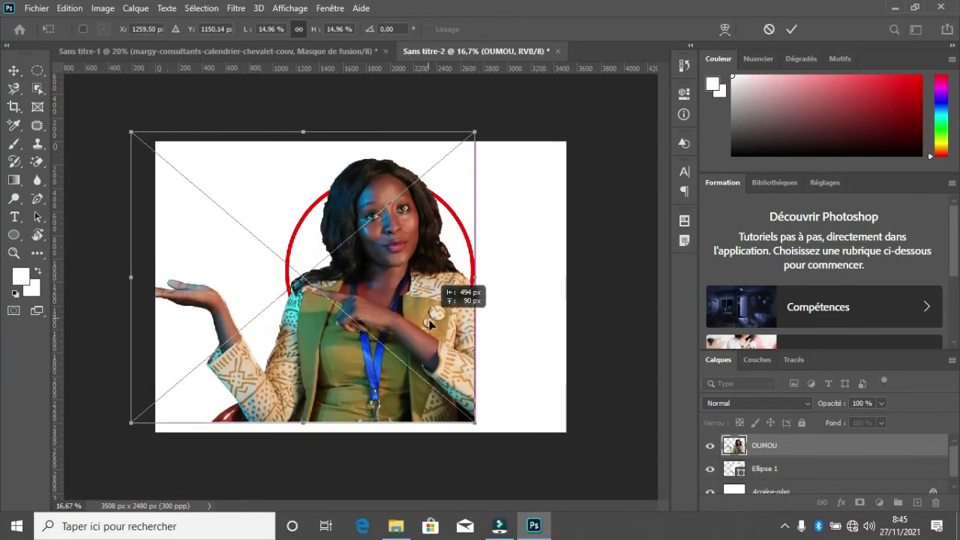
Scale the OUMOU photo to 9.5%, rotate it about 16°, and commit it over the circle.
drag(416, 298, 432, 320)
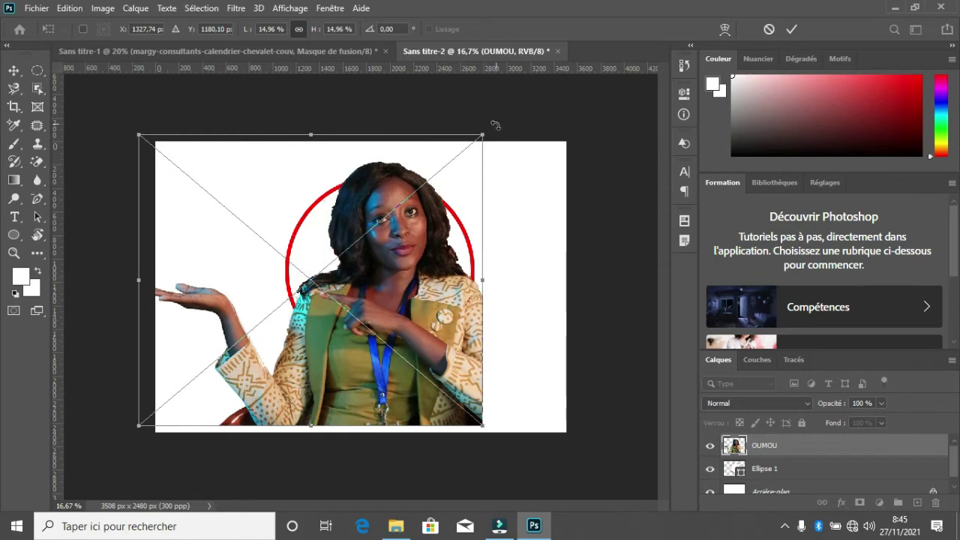
drag(484, 135, 456, 178)
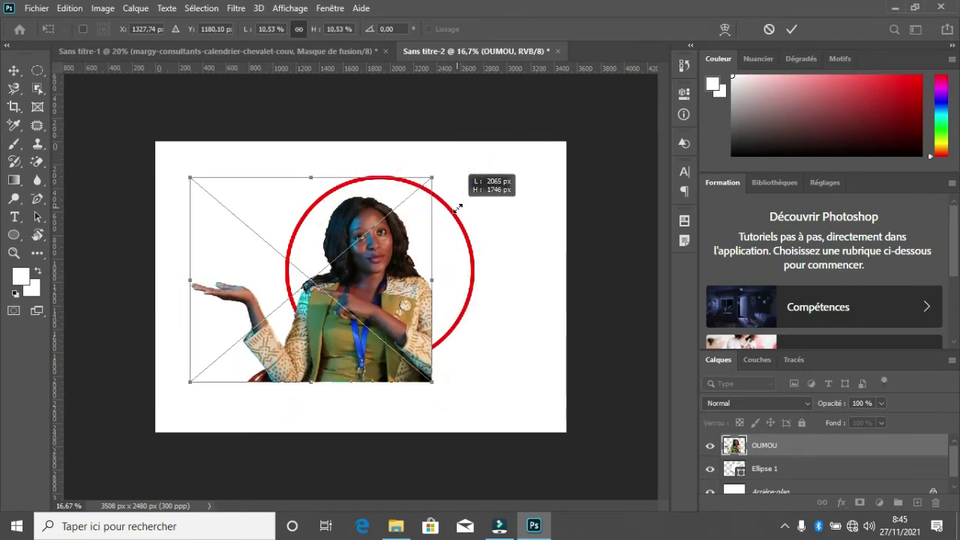
drag(375, 275, 393, 252)
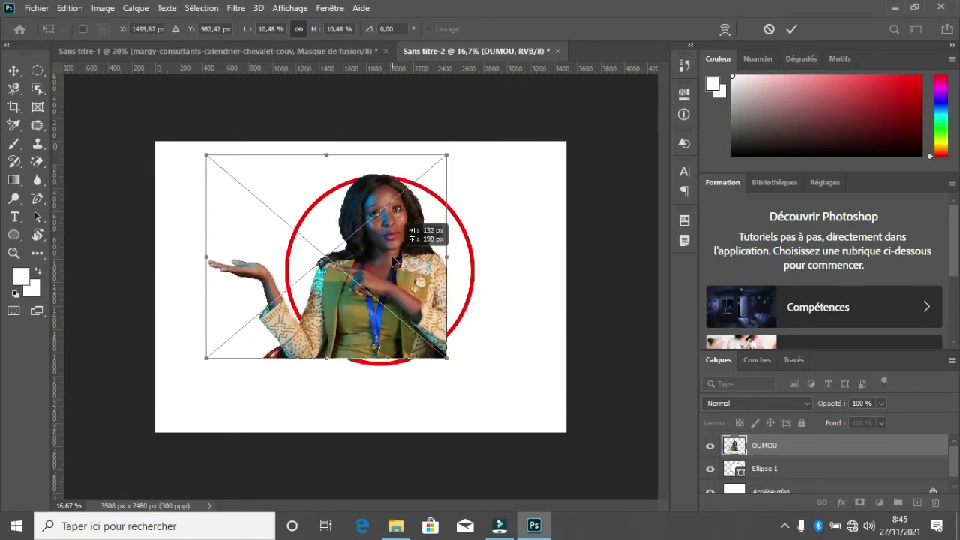
mouse_move(457, 172)
mouse_down()
mouse_move(471, 174)
mouse_move(487, 211)
mouse_up()
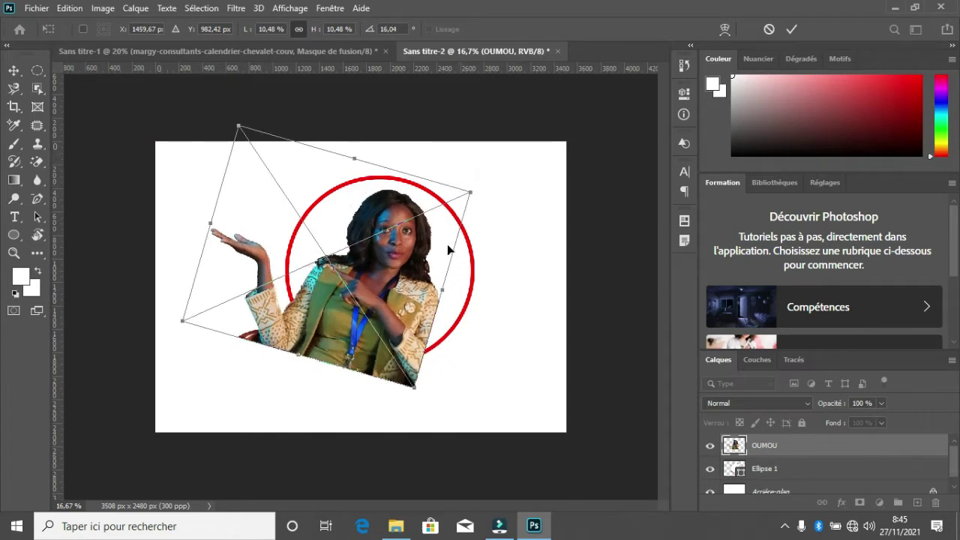
drag(398, 289, 402, 285)
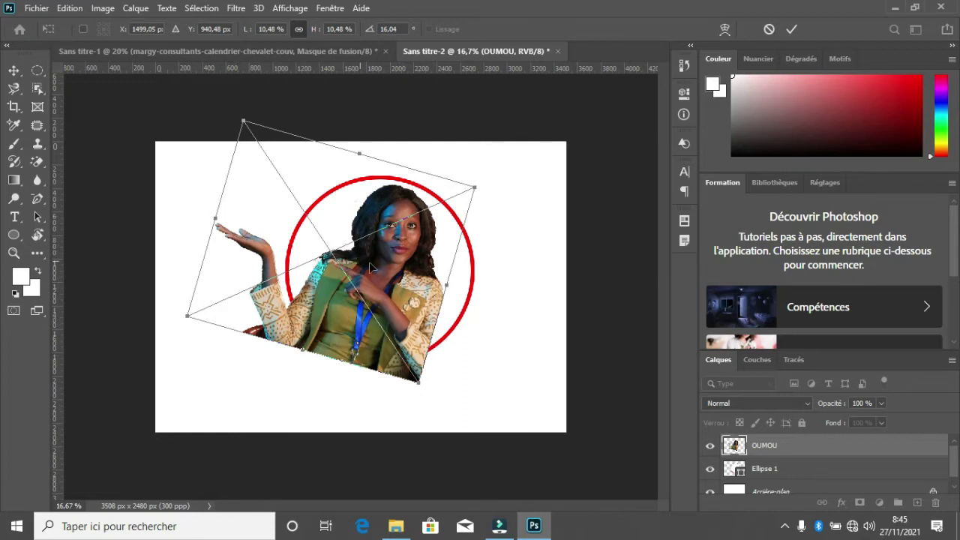
drag(478, 186, 474, 187)
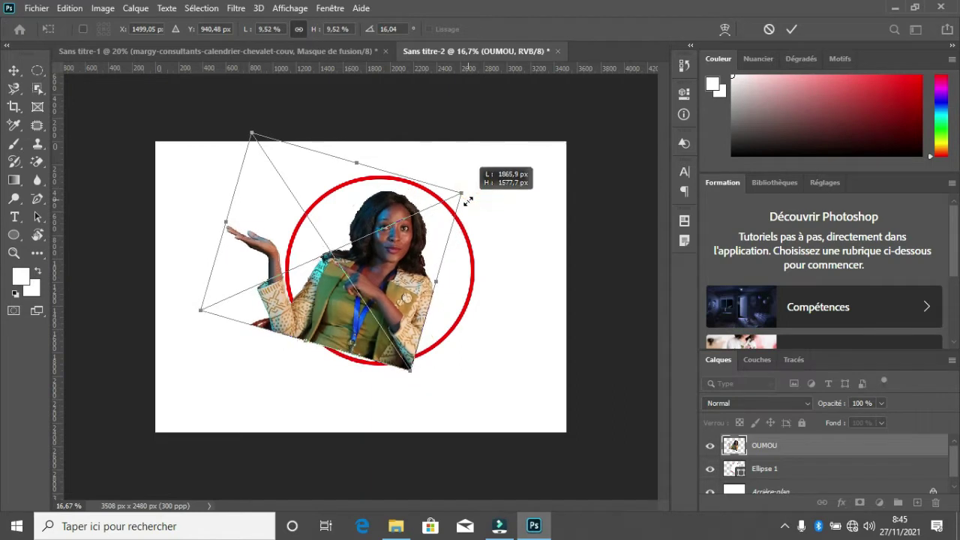
drag(355, 273, 357, 285)
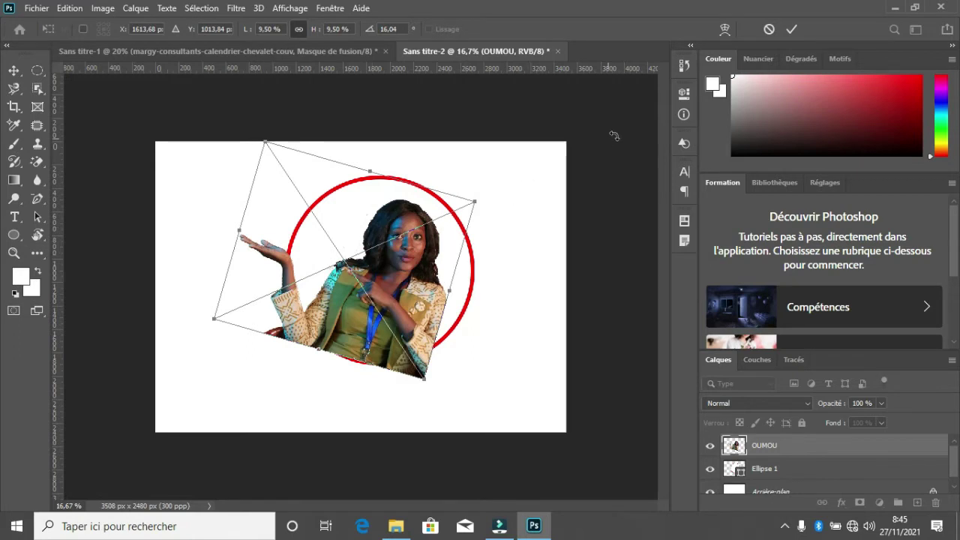
click(790, 29)
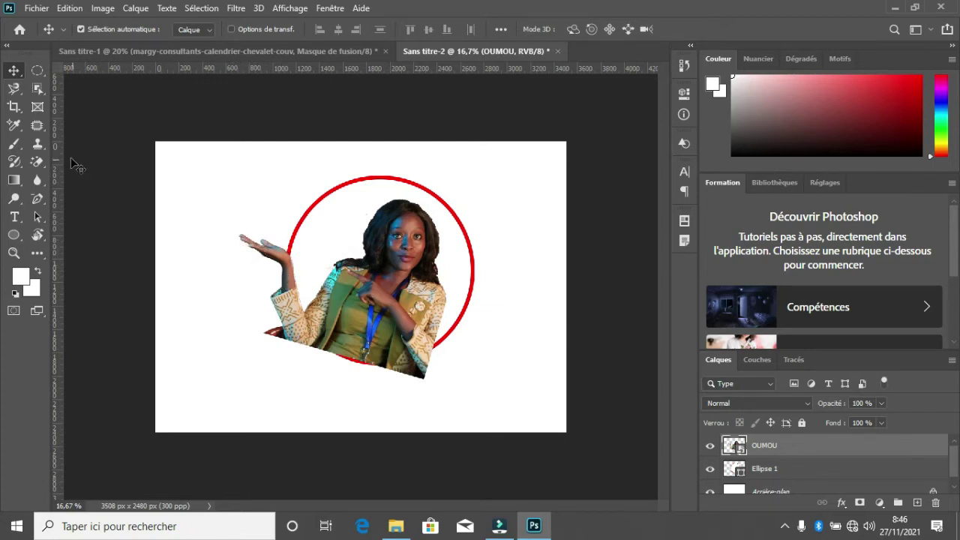
Select the woman's raised hand and arm with the Quick Selection tool.
click(39, 90)
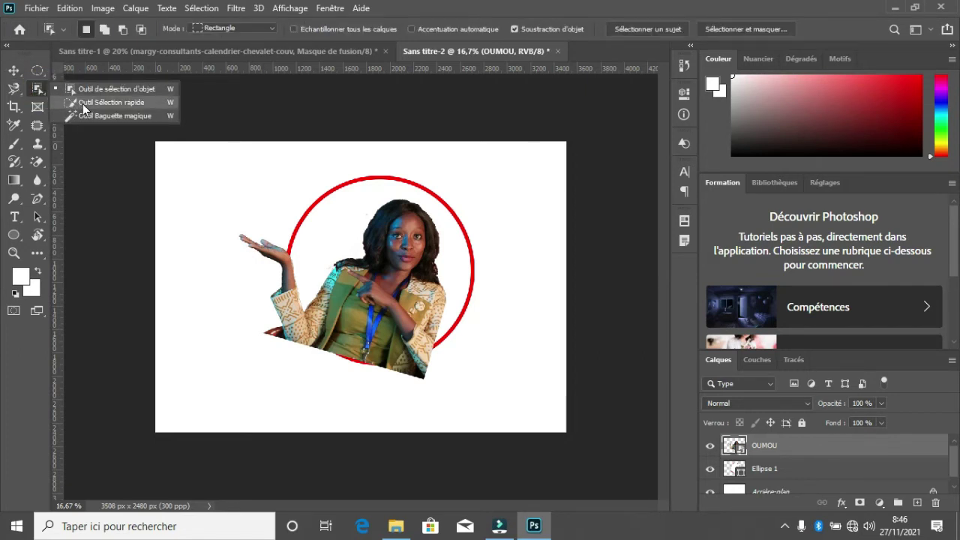
click(118, 105)
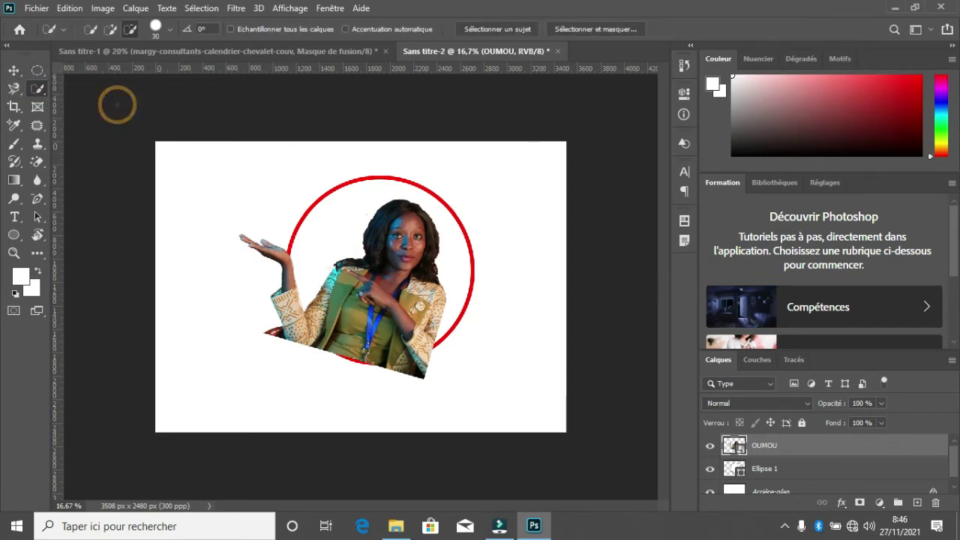
click(236, 232)
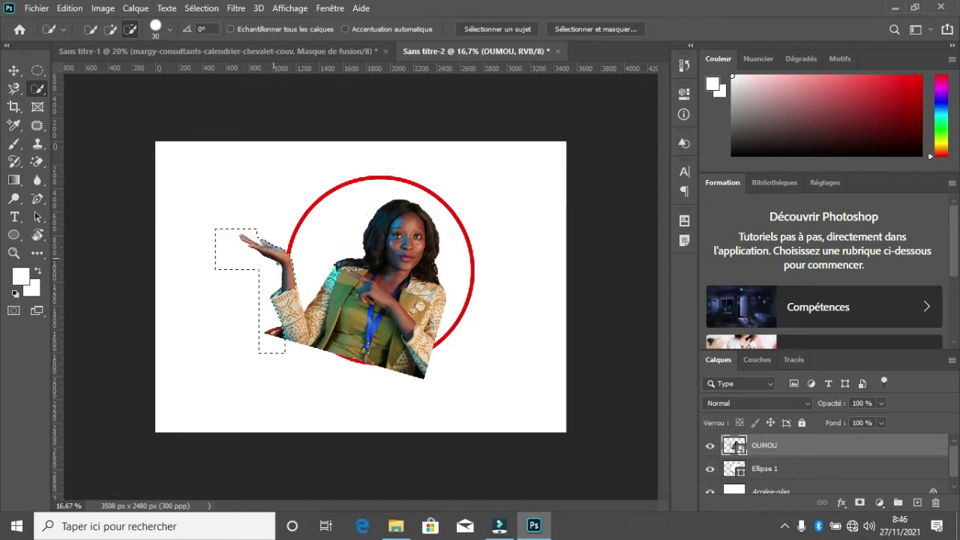
drag(291, 291, 304, 330)
drag(305, 372, 300, 322)
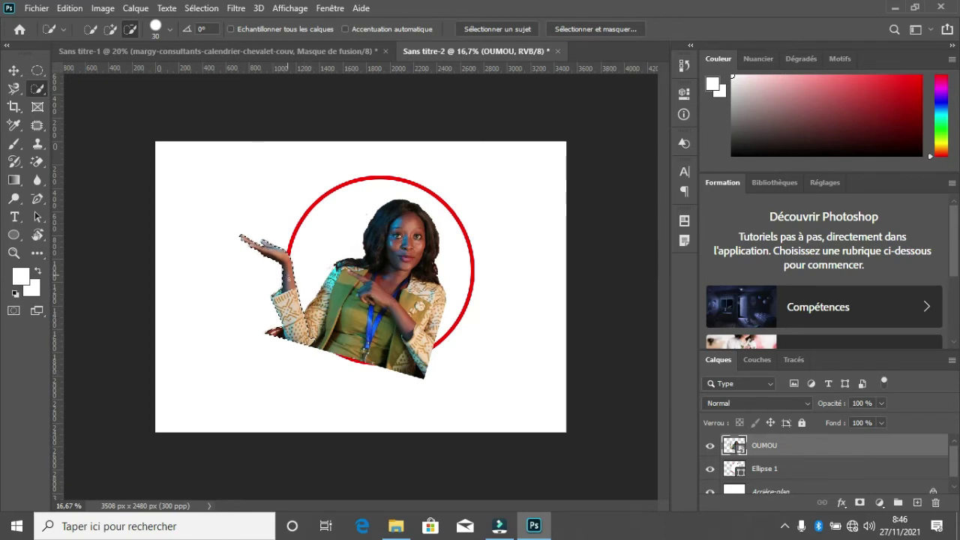
In Sélectionner et masquer, output the arm to Nouveau calque avec masque de fusion.
click(590, 29)
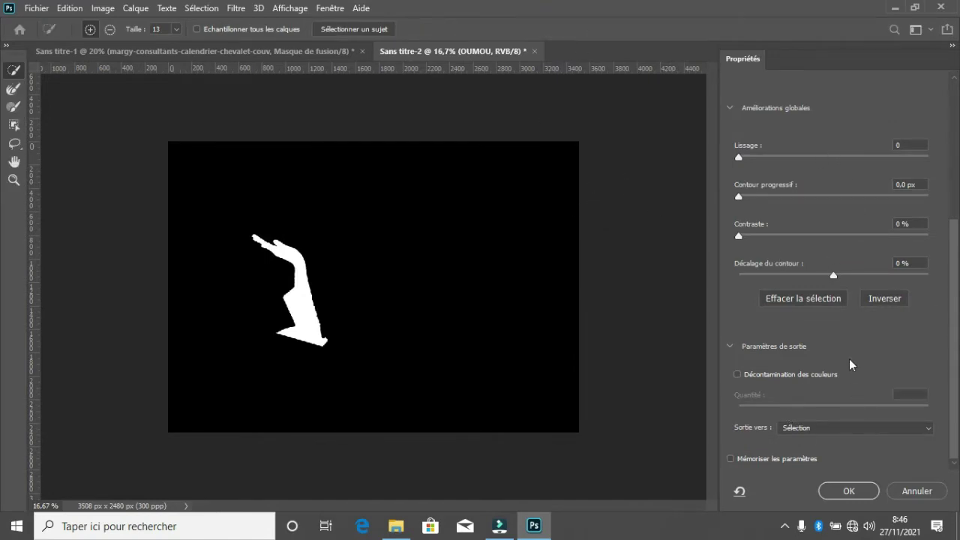
scroll(847, 343, up, 1)
scroll(847, 349, down, 1)
click(925, 429)
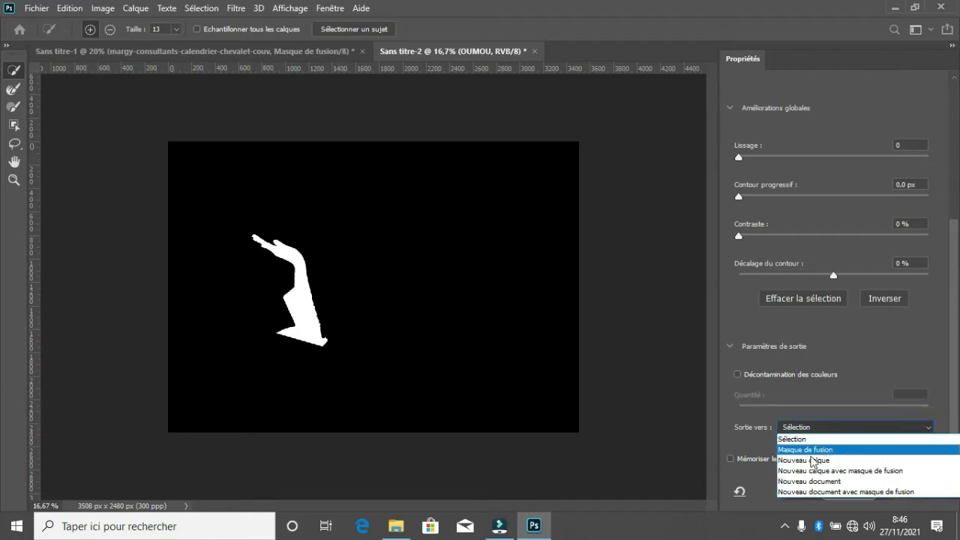
click(859, 471)
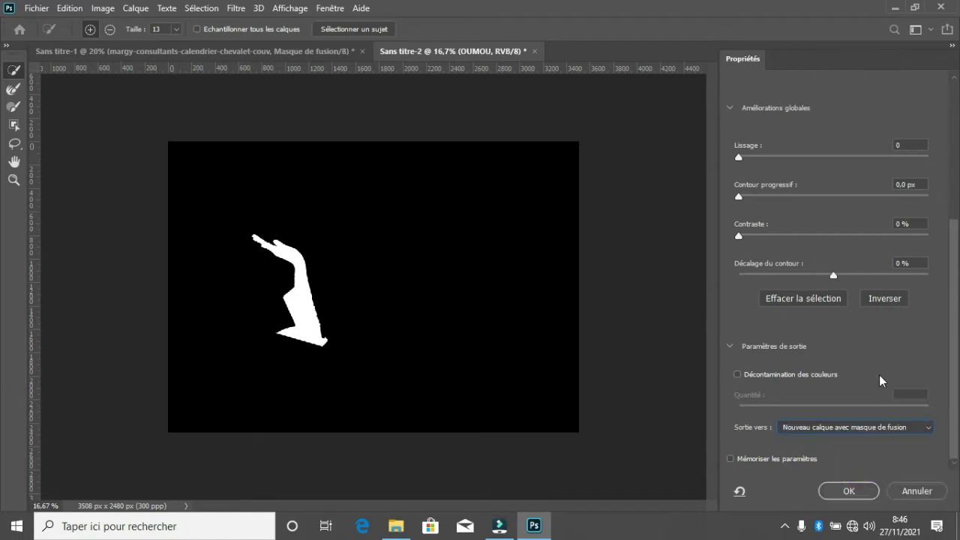
click(840, 491)
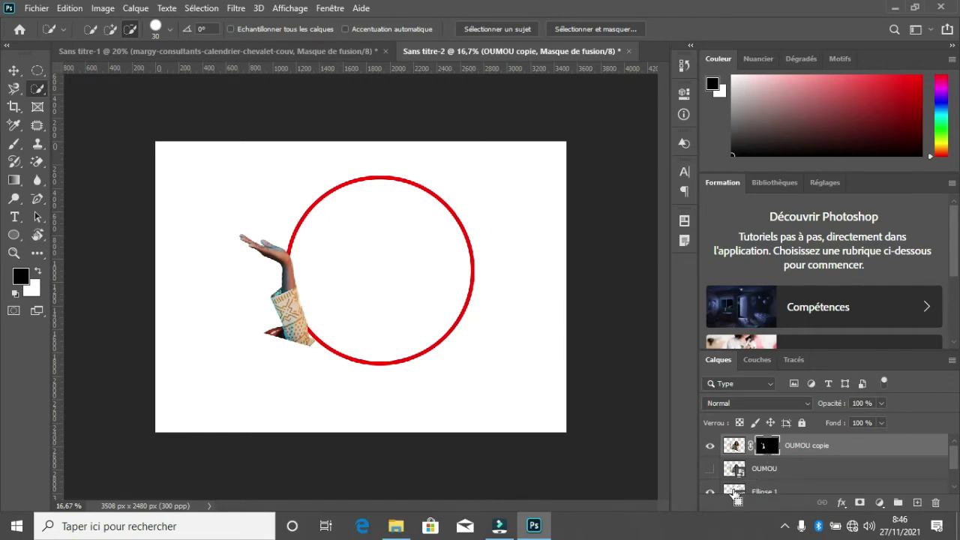
Load the red circle as a selection and set a hard round brush to 100 px.
ctrl+click(735, 493)
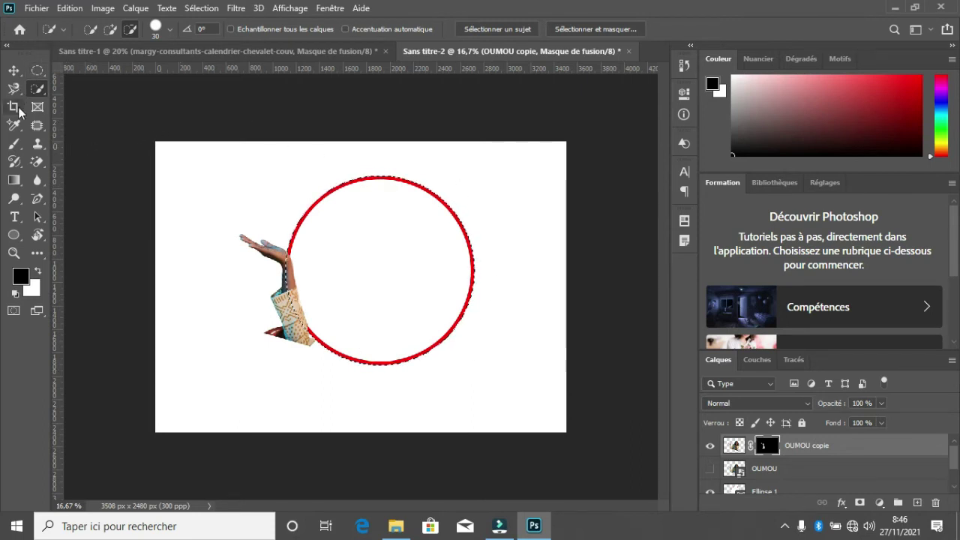
click(14, 139)
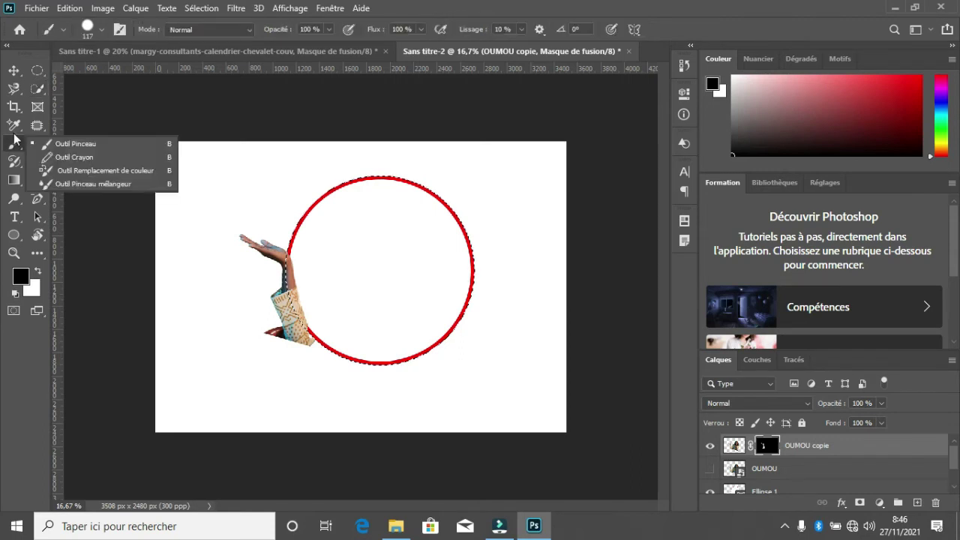
click(103, 30)
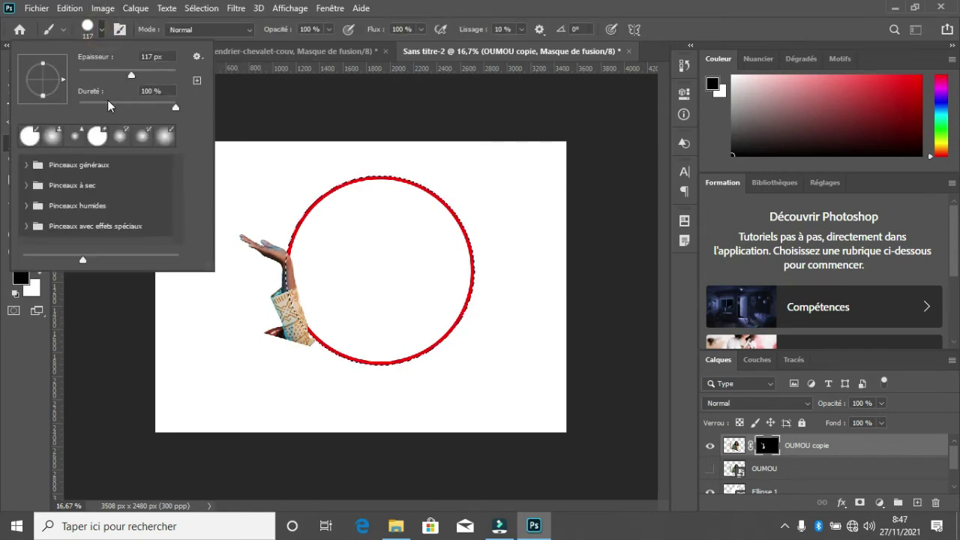
drag(129, 74, 126, 73)
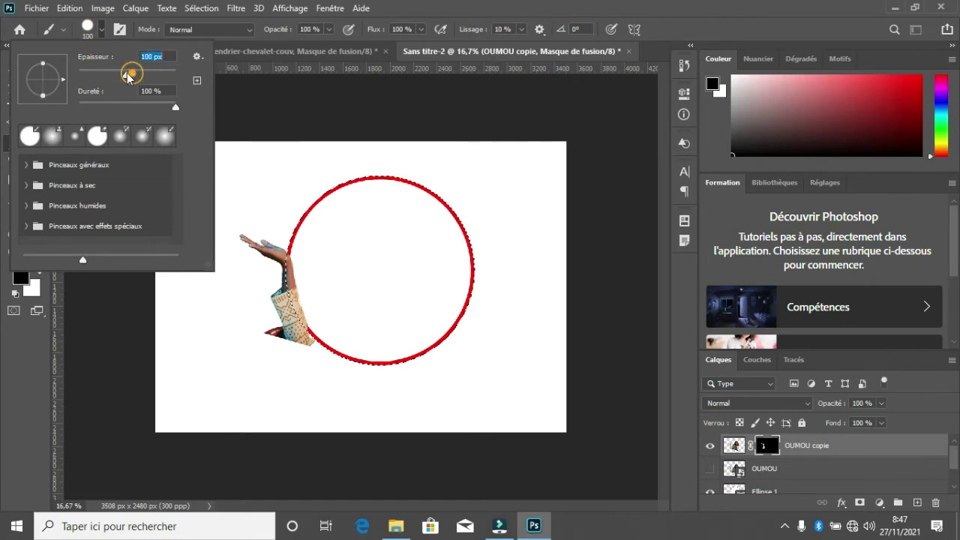
click(101, 32)
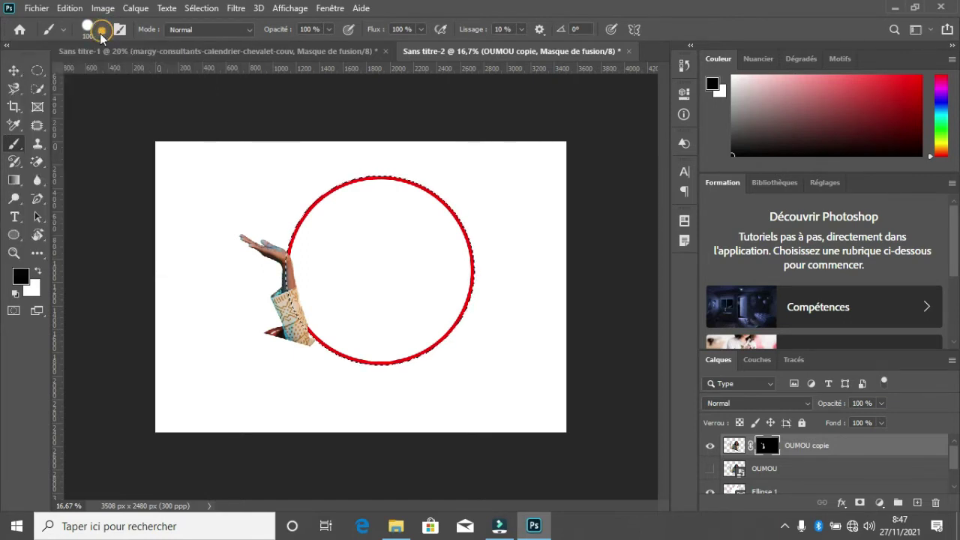
Paint white on the OUMOU copie mask to reveal the woman's arm, chest, hand and green fabric.
click(34, 272)
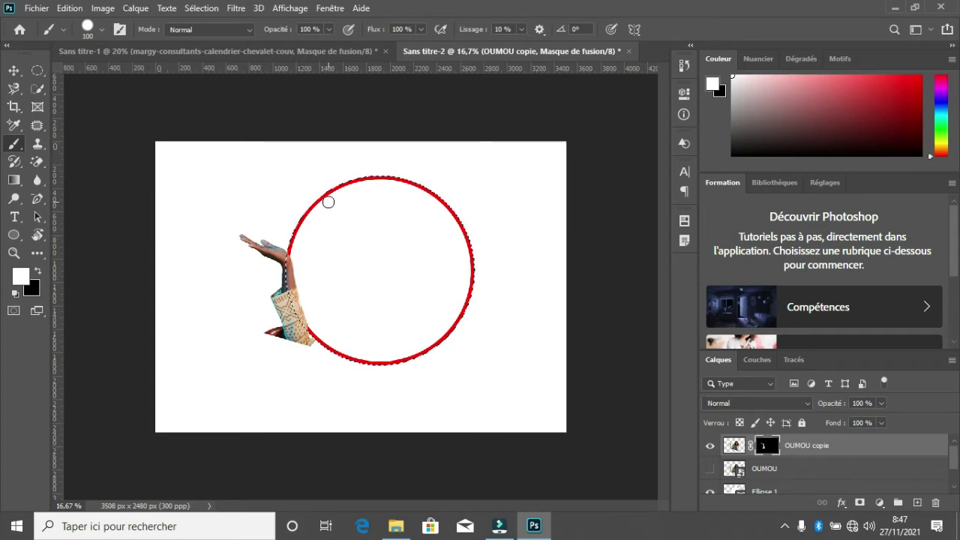
mouse_move(327, 201)
mouse_down()
mouse_move(326, 284)
mouse_move(337, 328)
mouse_up()
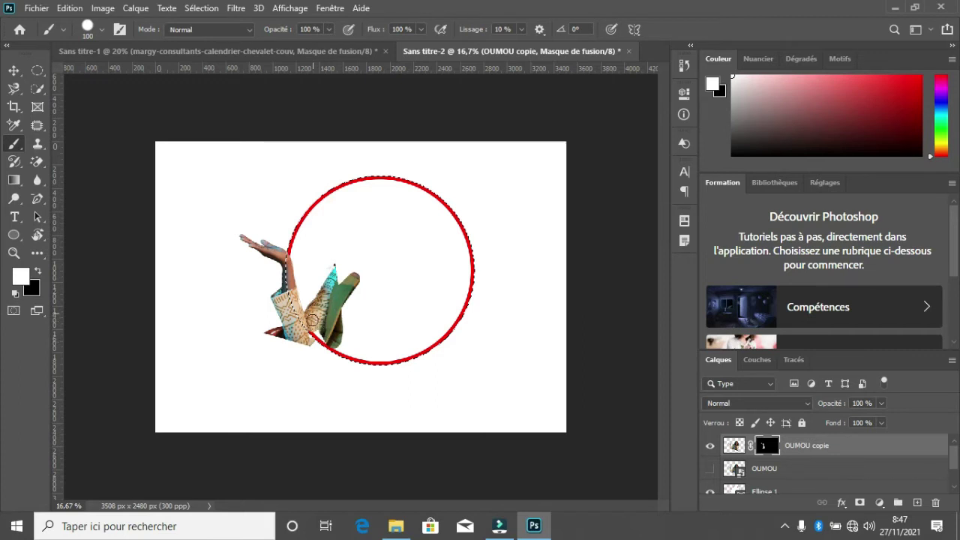
drag(335, 329, 378, 362)
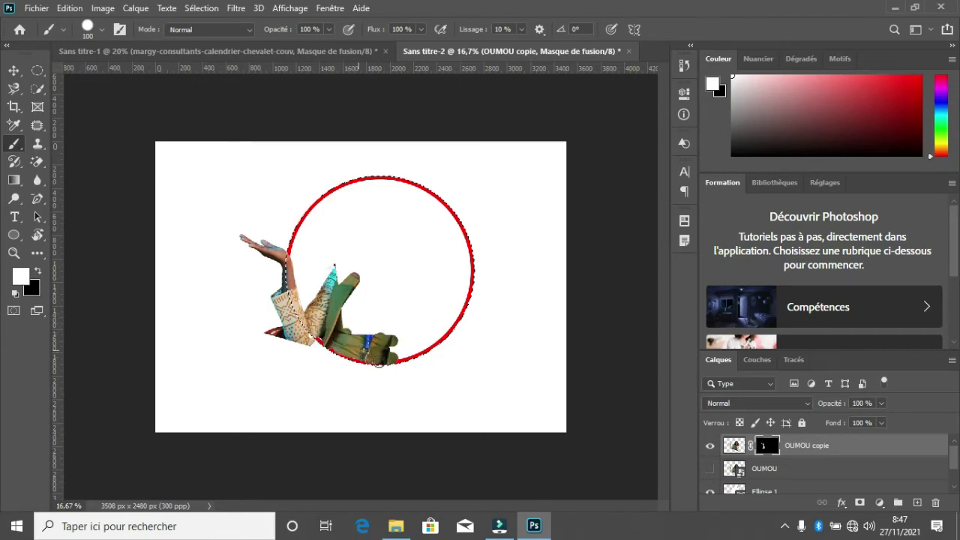
mouse_move(386, 365)
mouse_down()
mouse_move(446, 319)
mouse_move(395, 336)
mouse_move(326, 310)
mouse_up()
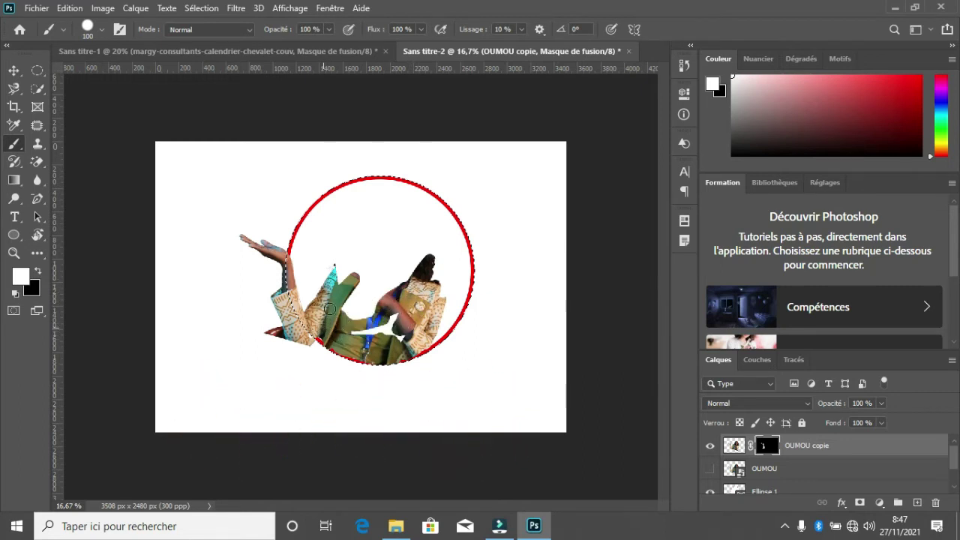
mouse_move(330, 309)
mouse_down()
mouse_move(329, 288)
mouse_move(405, 216)
mouse_move(374, 239)
mouse_move(439, 224)
mouse_up()
drag(394, 286, 383, 266)
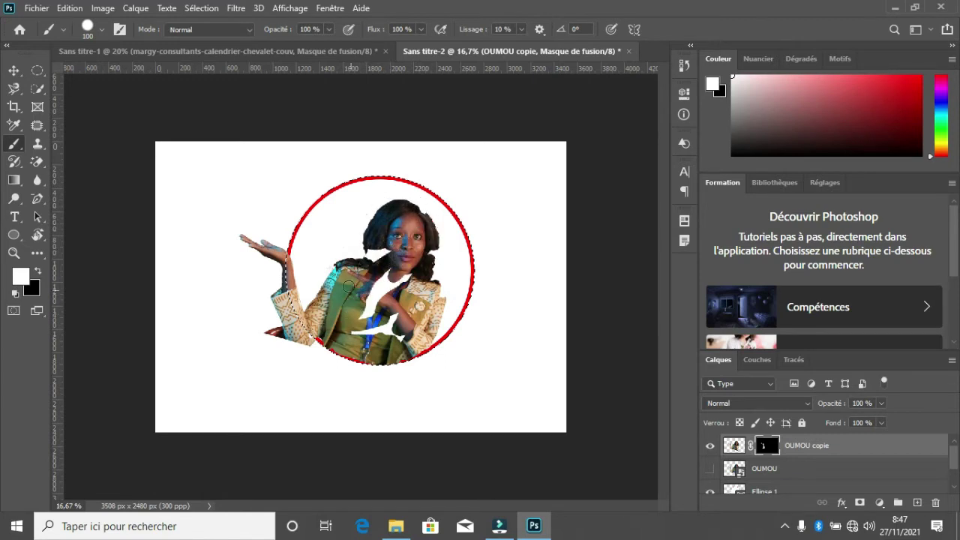
drag(371, 306, 360, 309)
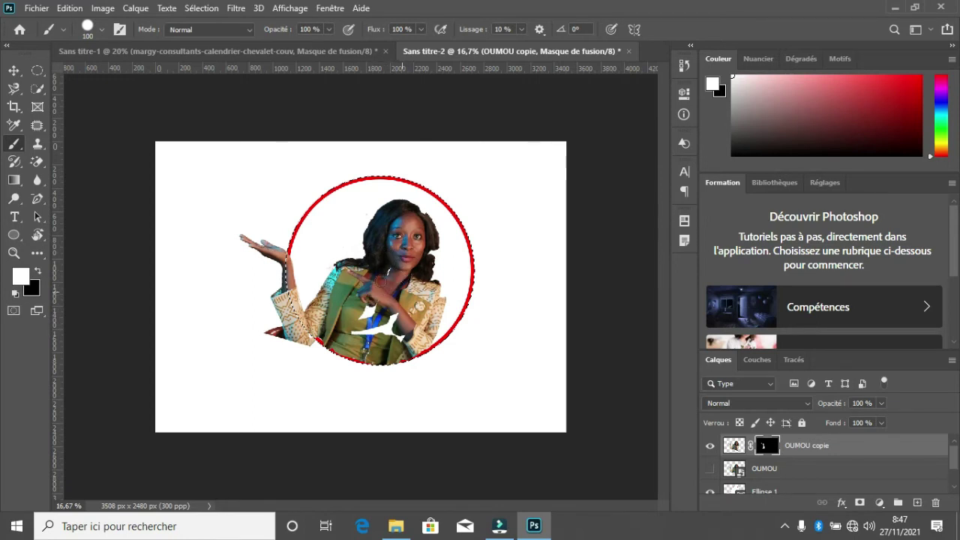
mouse_move(364, 315)
mouse_down()
mouse_move(378, 330)
mouse_move(417, 329)
mouse_up()
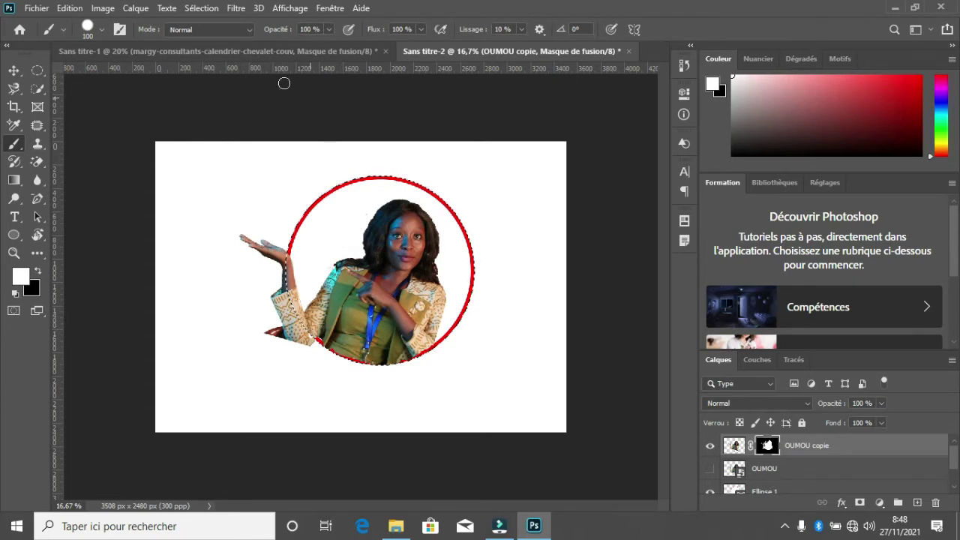
Invert the selection and paint black on the mask over the sleeve edge outside the circle.
click(209, 11)
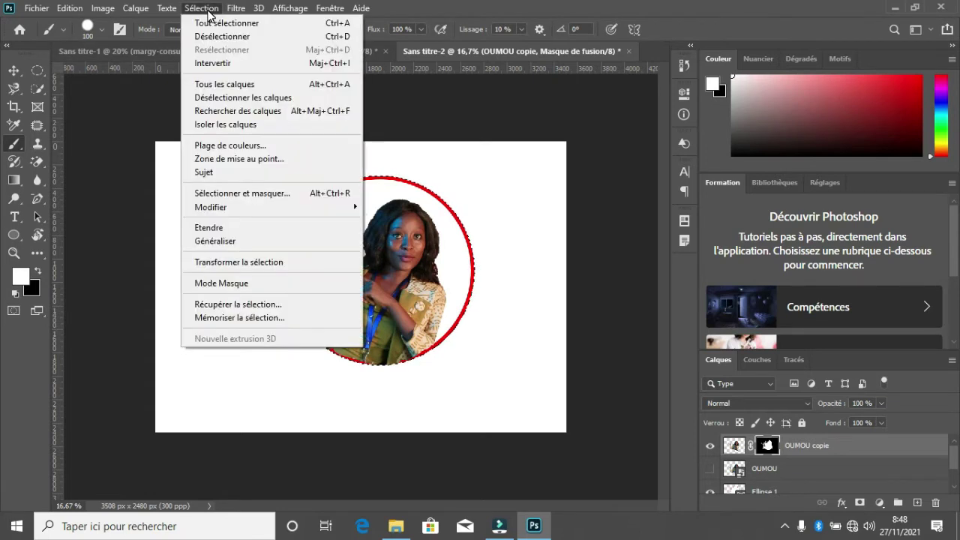
click(221, 63)
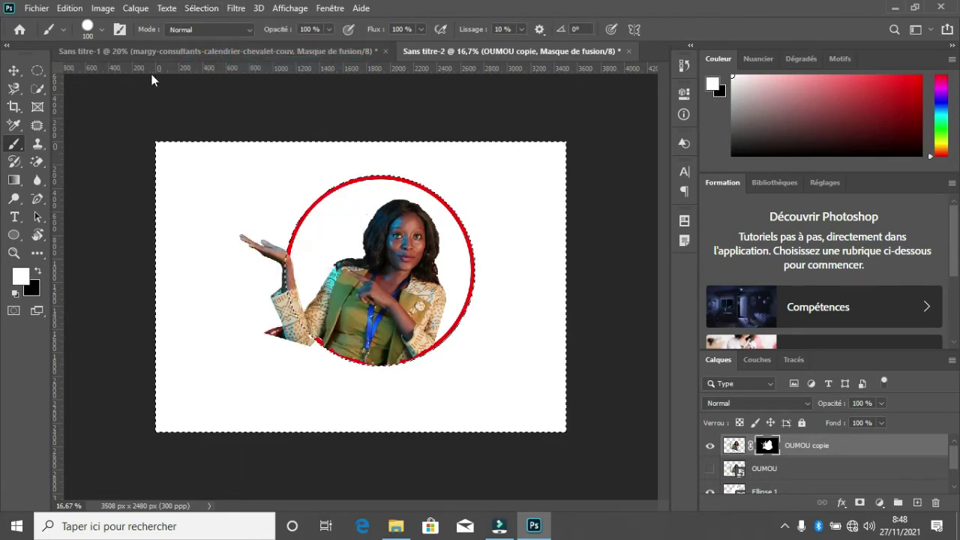
click(41, 271)
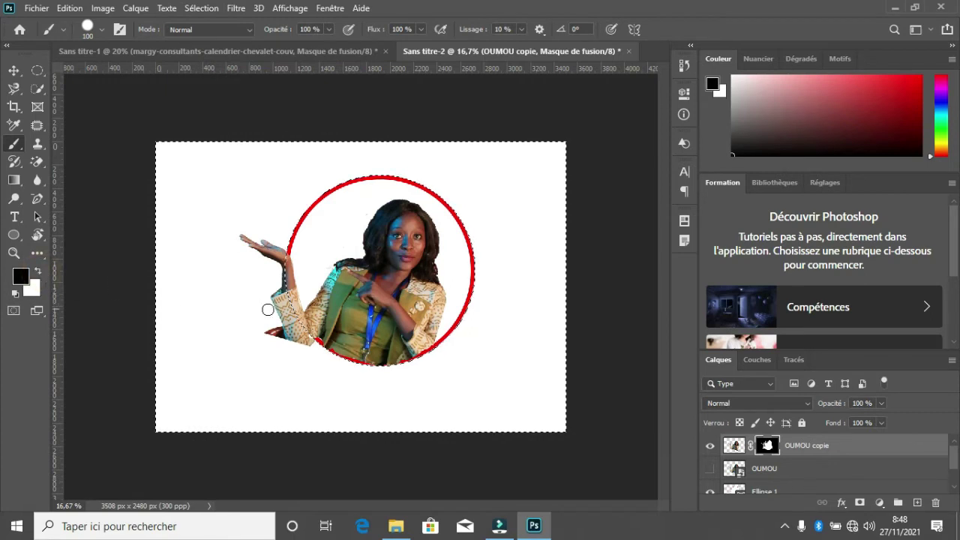
drag(273, 340, 263, 330)
Brush black along the sleeve edge to remove the red remnant, then deselect with Ctrl+D.
click(285, 343)
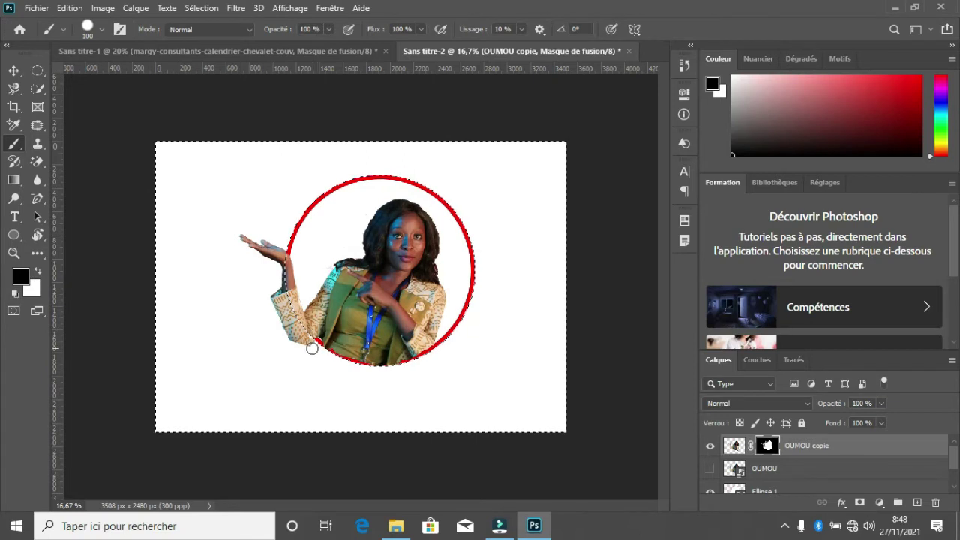
click(291, 347)
click(292, 346)
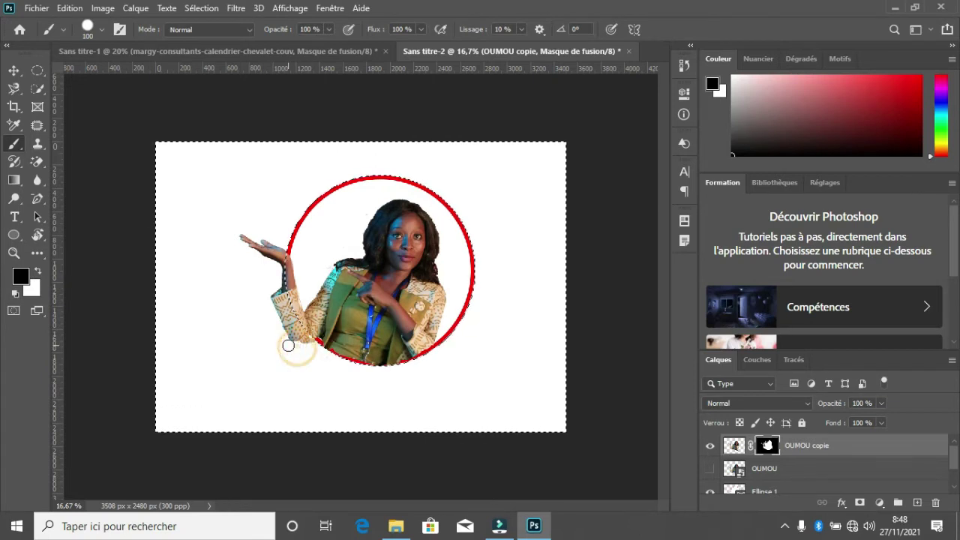
click(289, 344)
click(288, 343)
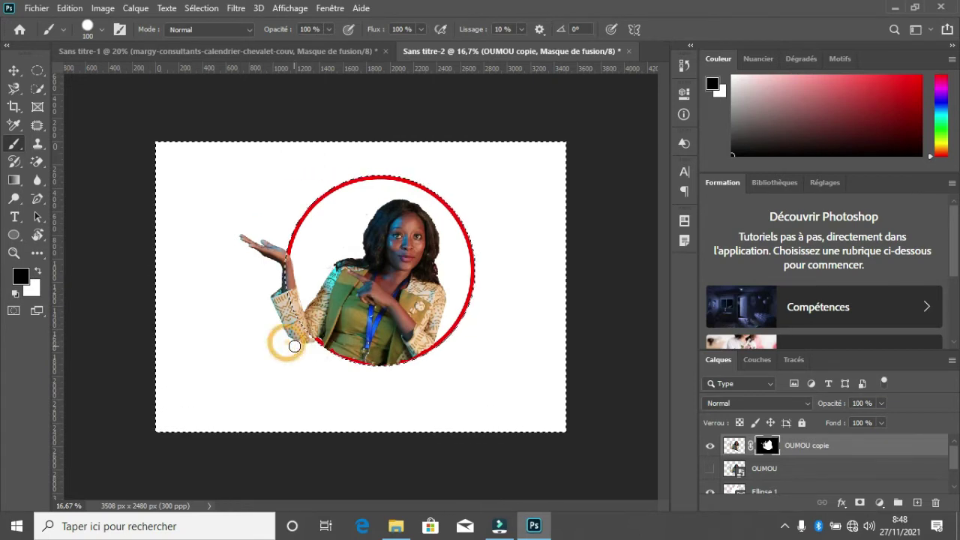
drag(291, 339, 286, 255)
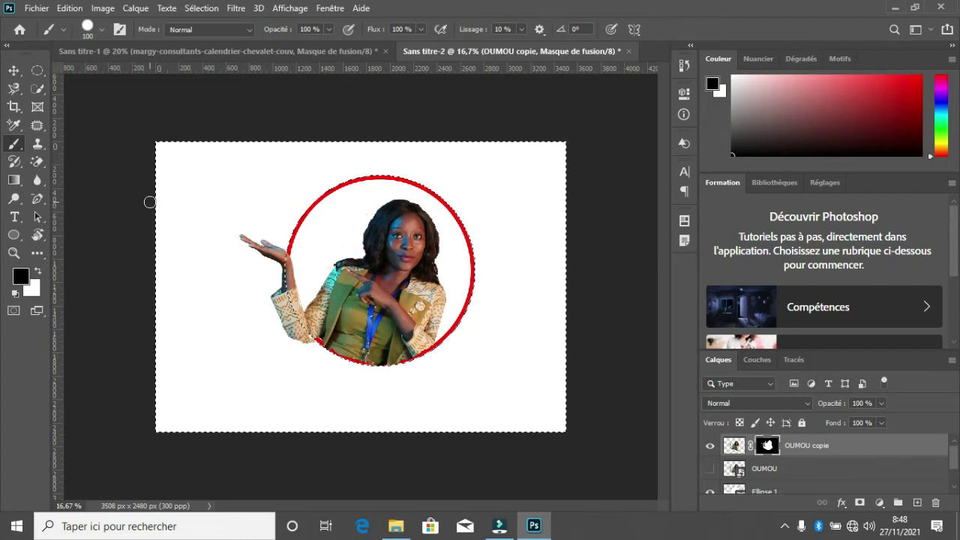
key(ctrl+d)
click(15, 70)
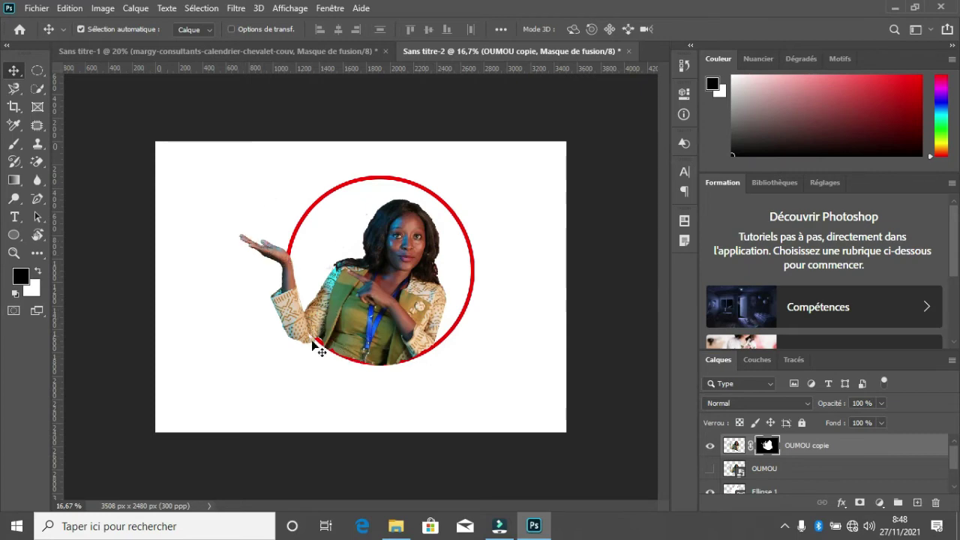
Drag margy-consultants-calendrier-chevalet-couv from Explorer onto the canvas and commit the placement.
click(395, 528)
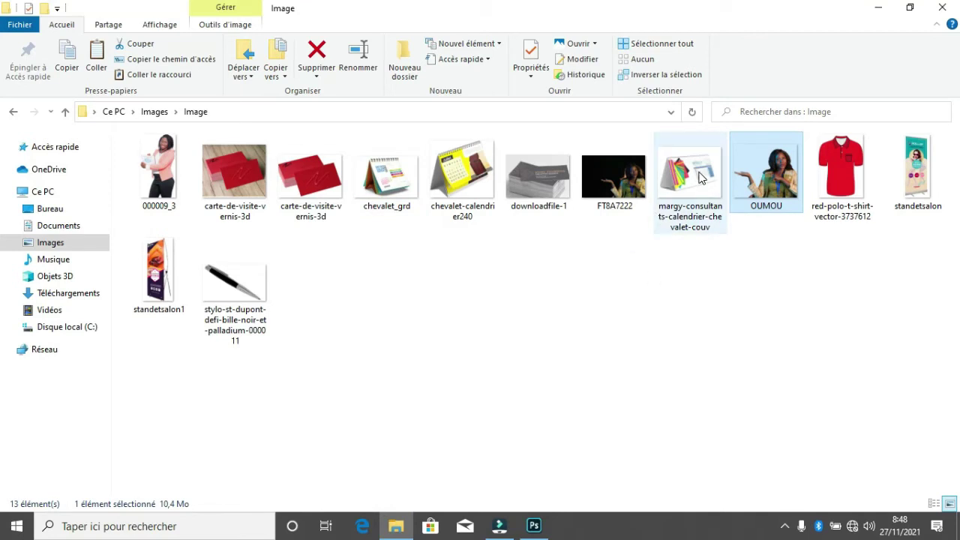
drag(699, 178, 538, 500)
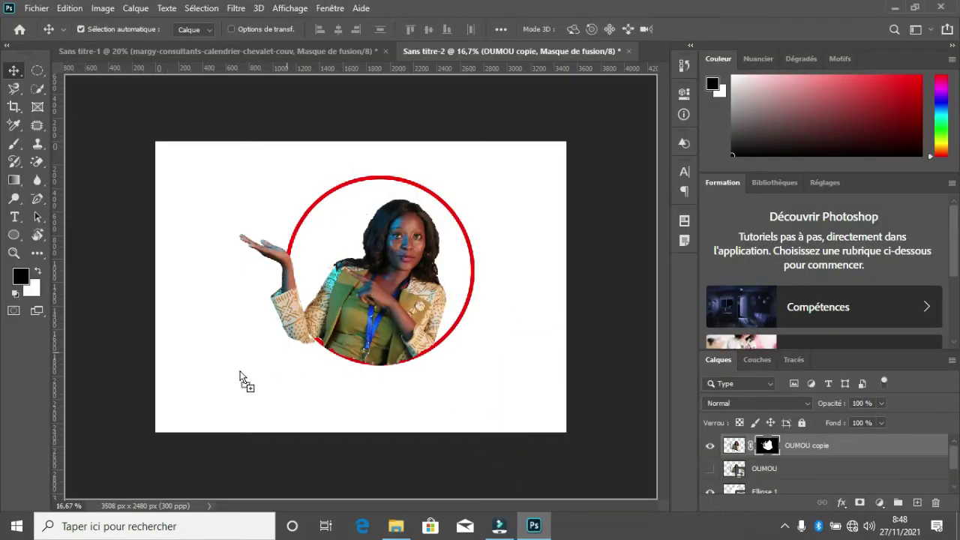
drag(538, 500, 243, 189)
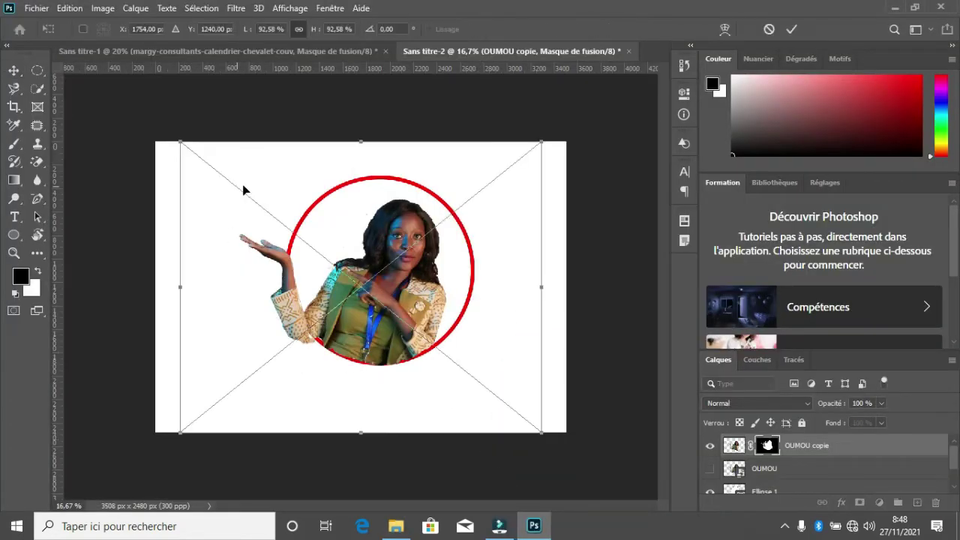
click(789, 27)
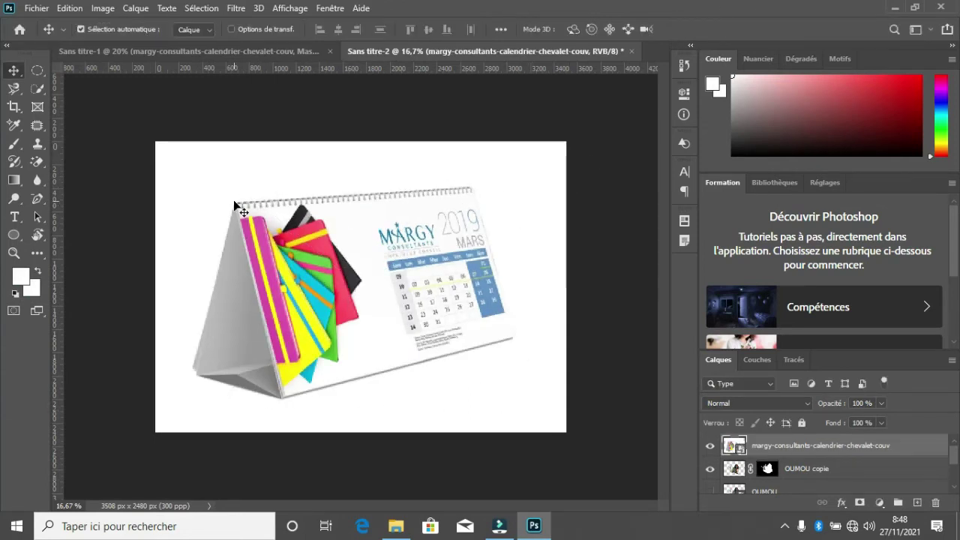
click(38, 88)
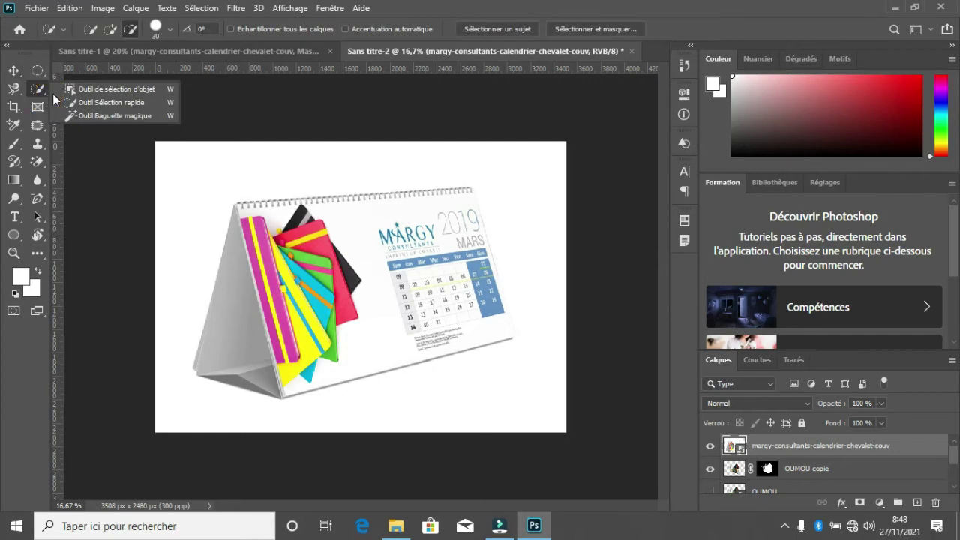
Frame the desk calendar with Object Selection and add a layer mask isolating it.
click(126, 93)
drag(188, 161, 527, 406)
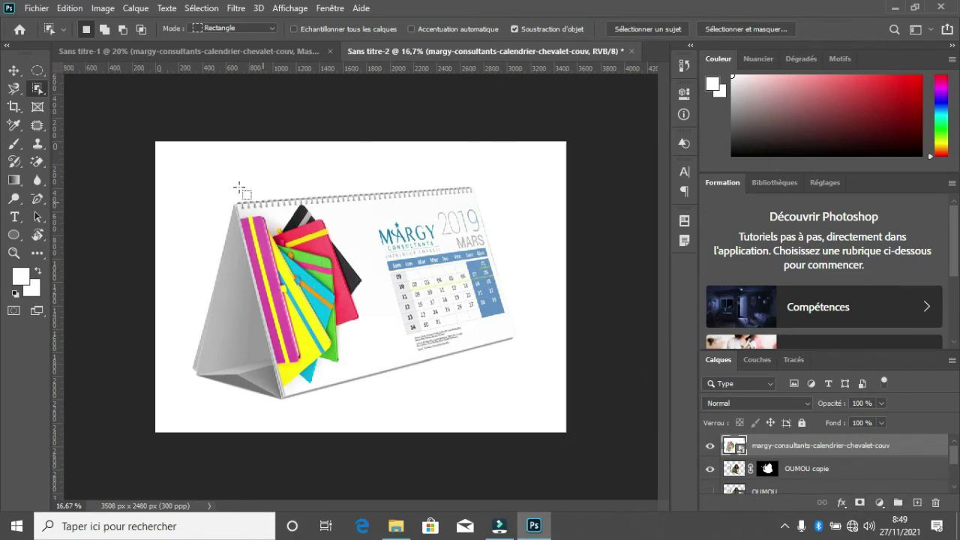
drag(207, 180, 526, 379)
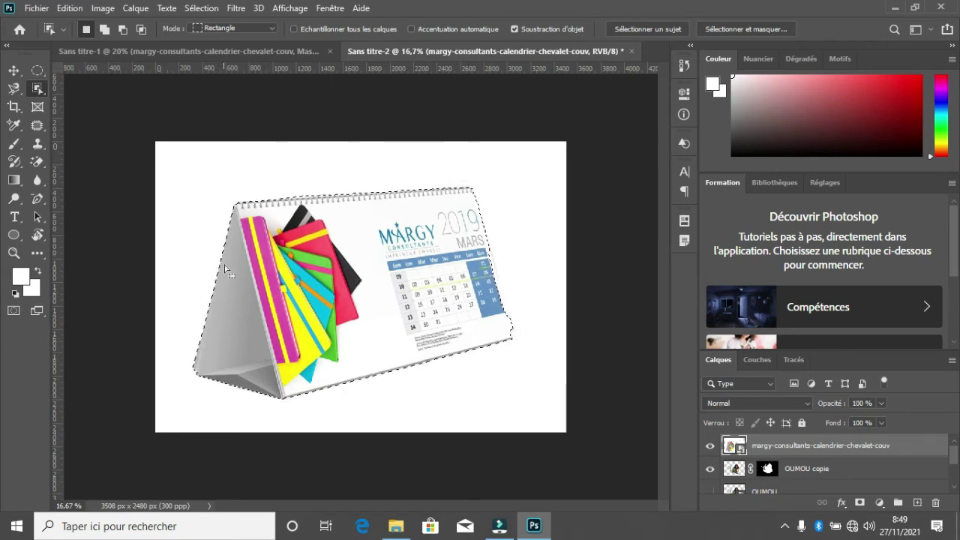
click(860, 504)
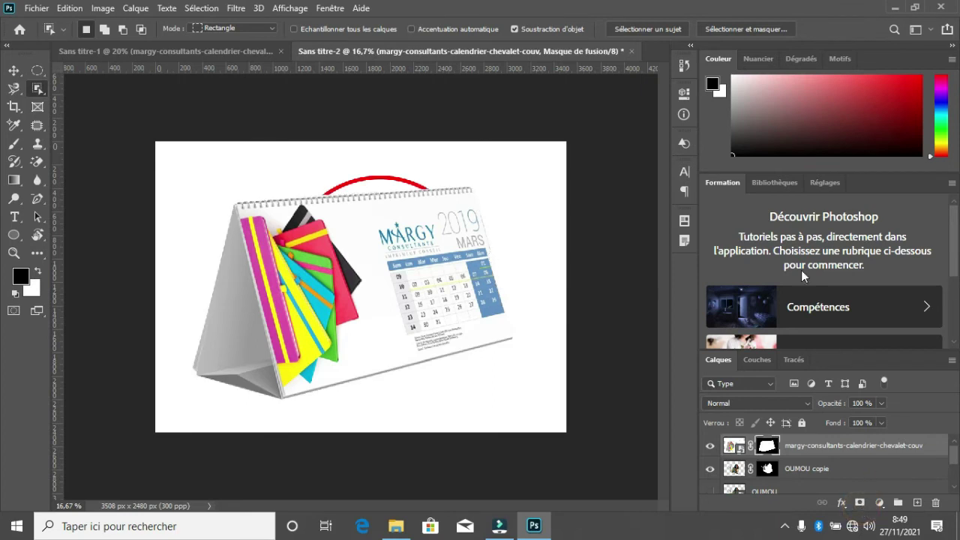
Move the calendar up-left, then Free Transform it to about a third of its size, tilted about 20°.
click(14, 70)
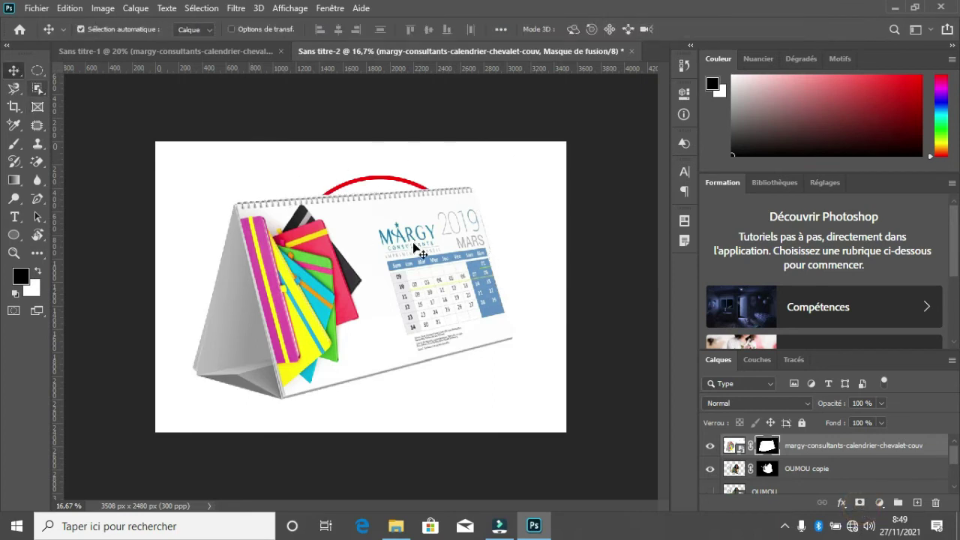
mouse_move(480, 320)
mouse_down()
mouse_move(452, 295)
mouse_move(471, 290)
mouse_up()
key(ctrl+t)
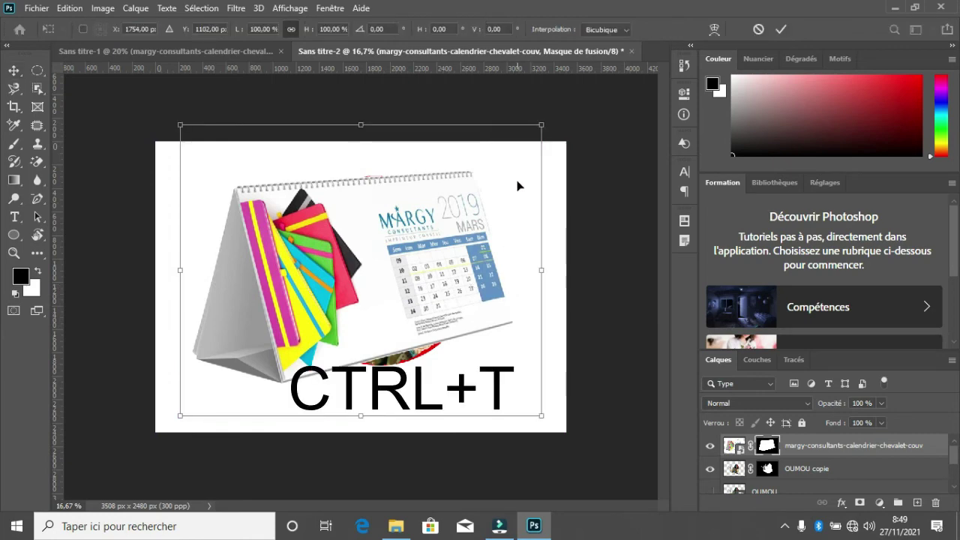
drag(541, 126, 450, 231)
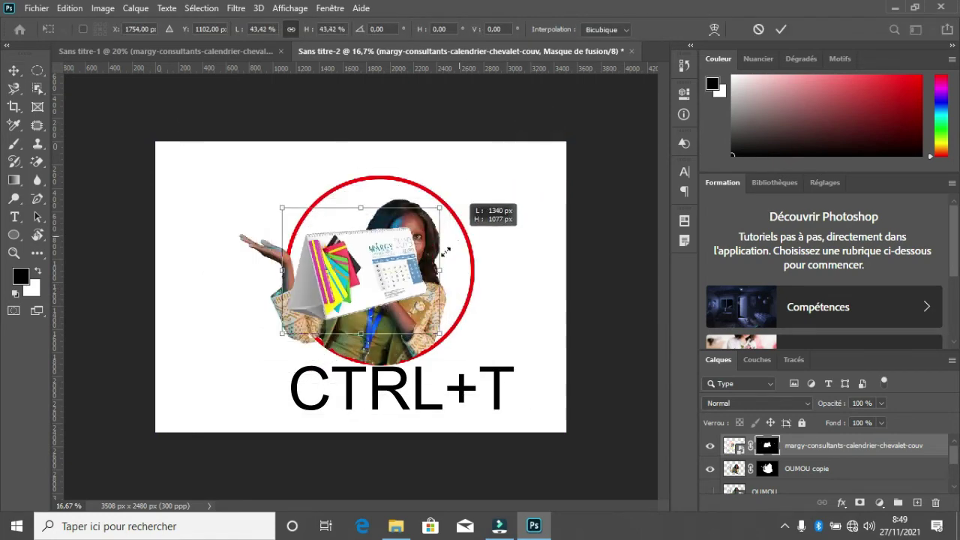
drag(320, 249, 296, 217)
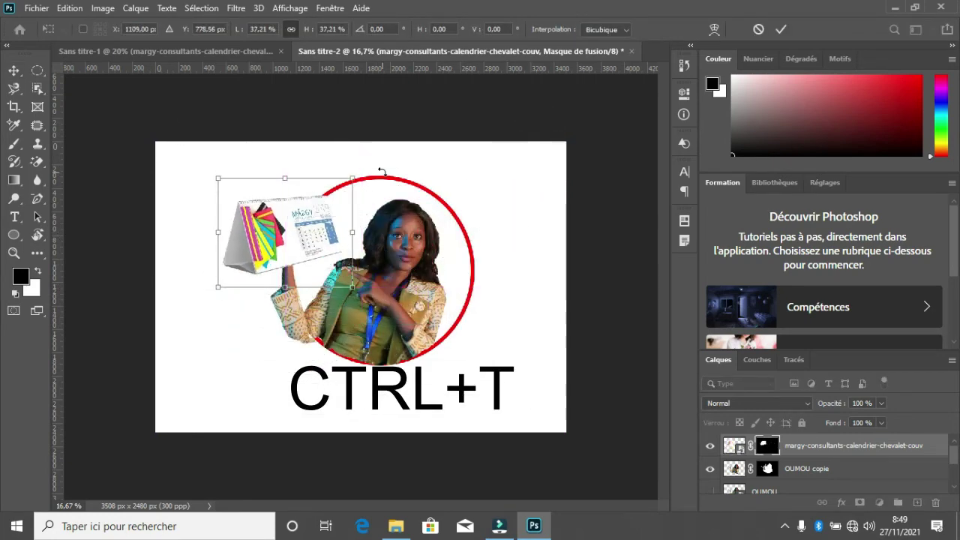
mouse_move(364, 171)
mouse_down()
mouse_move(374, 226)
mouse_move(366, 253)
mouse_up()
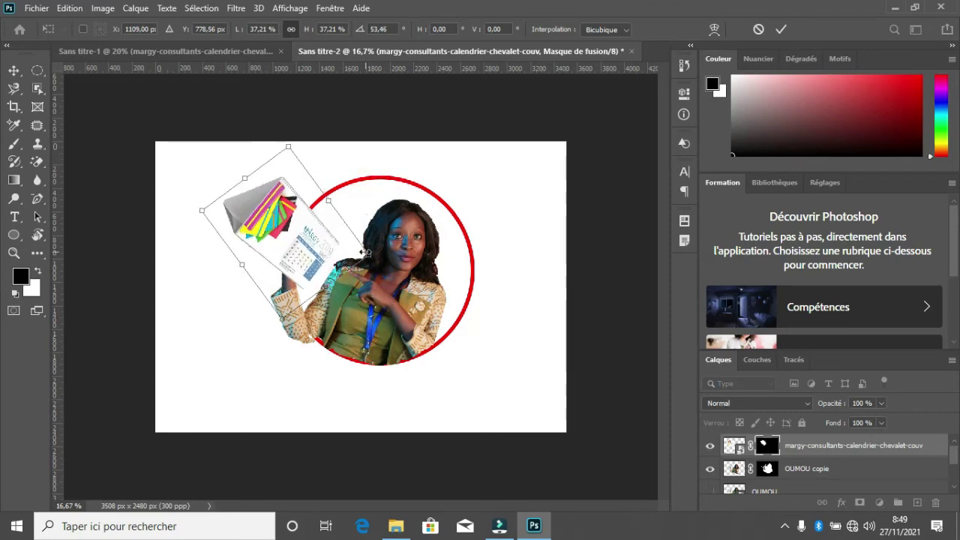
scroll(331, 256, up, 2)
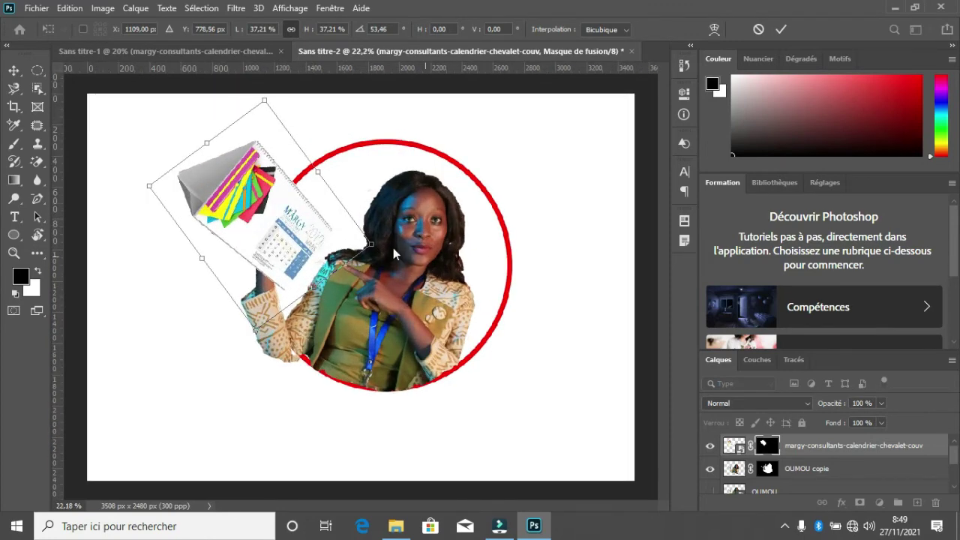
Scale the calendar down to 14%, tilt it about 35° onto the woman's palm, and commit.
mouse_move(370, 250)
mouse_down()
mouse_move(311, 240)
mouse_move(339, 196)
mouse_up()
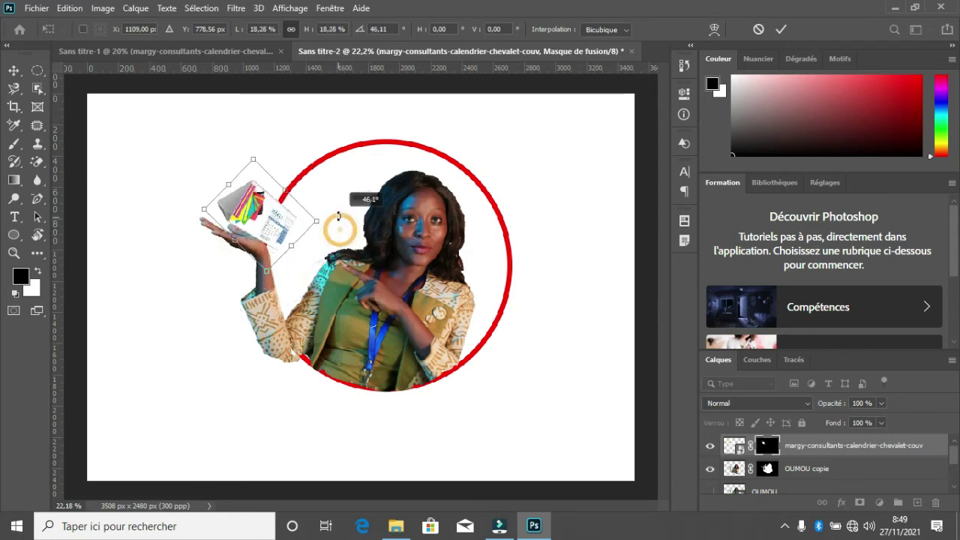
drag(255, 227, 252, 235)
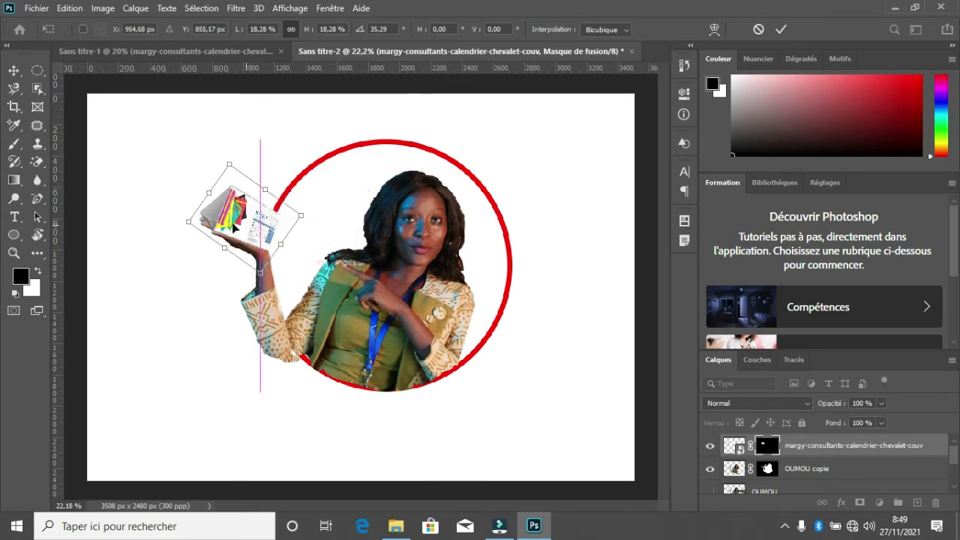
scroll(252, 235, up, 2)
scroll(284, 261, up, 1)
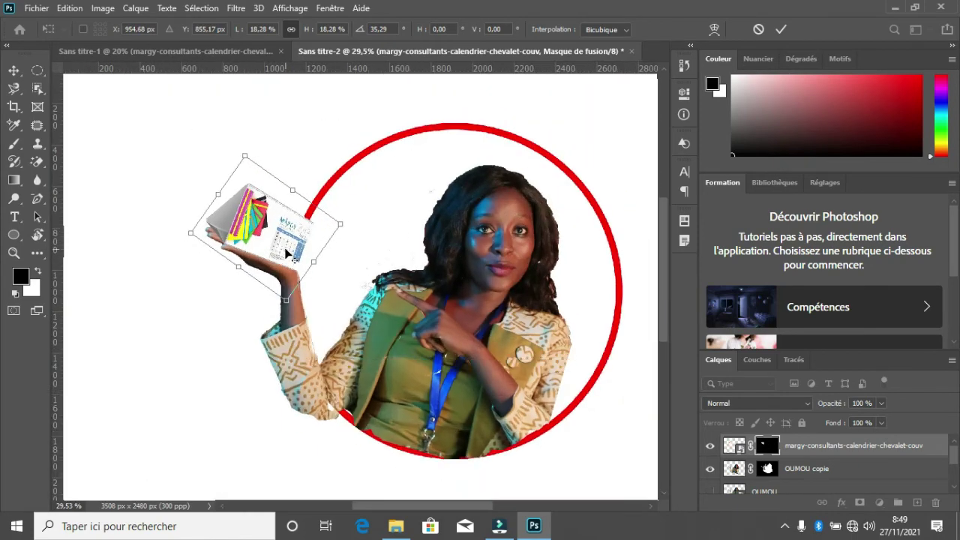
drag(339, 223, 318, 224)
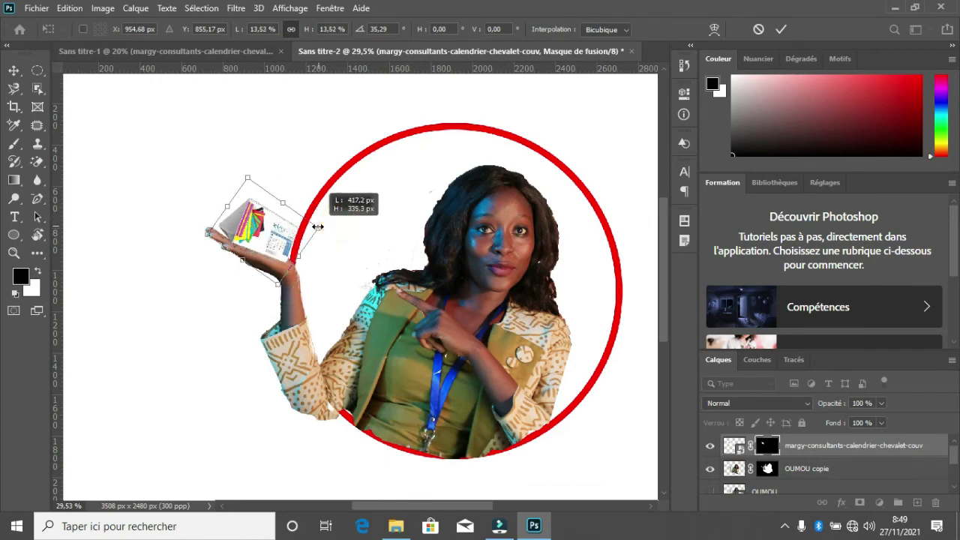
drag(260, 238, 256, 241)
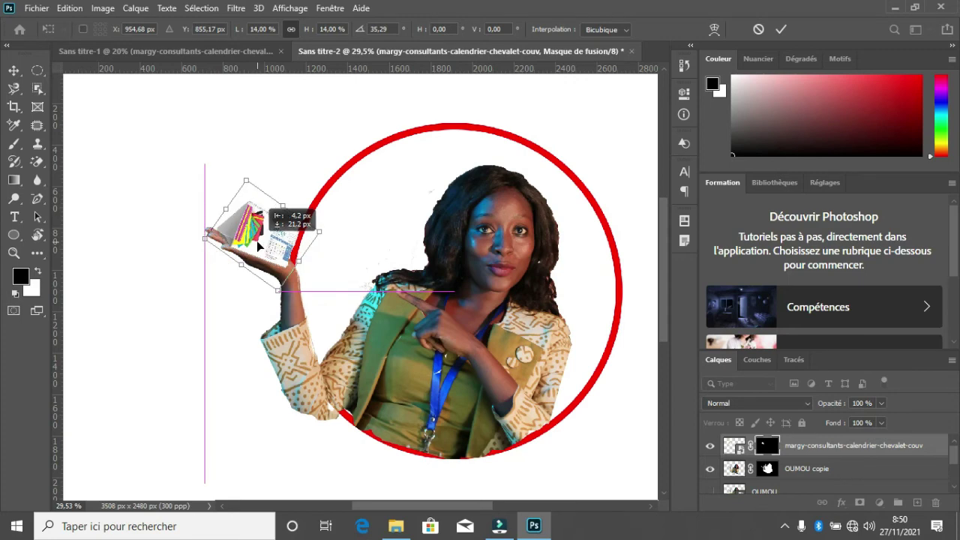
drag(256, 241, 256, 241)
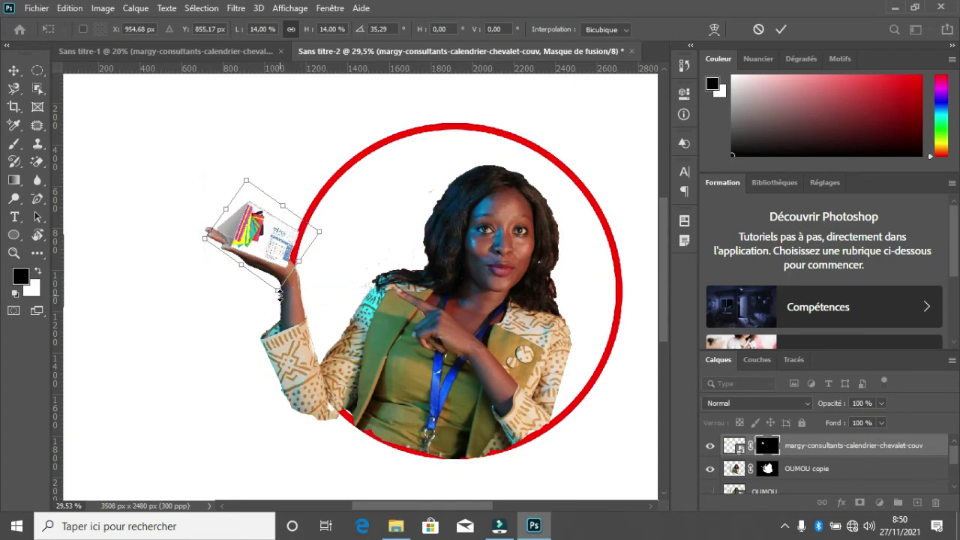
drag(283, 297, 271, 285)
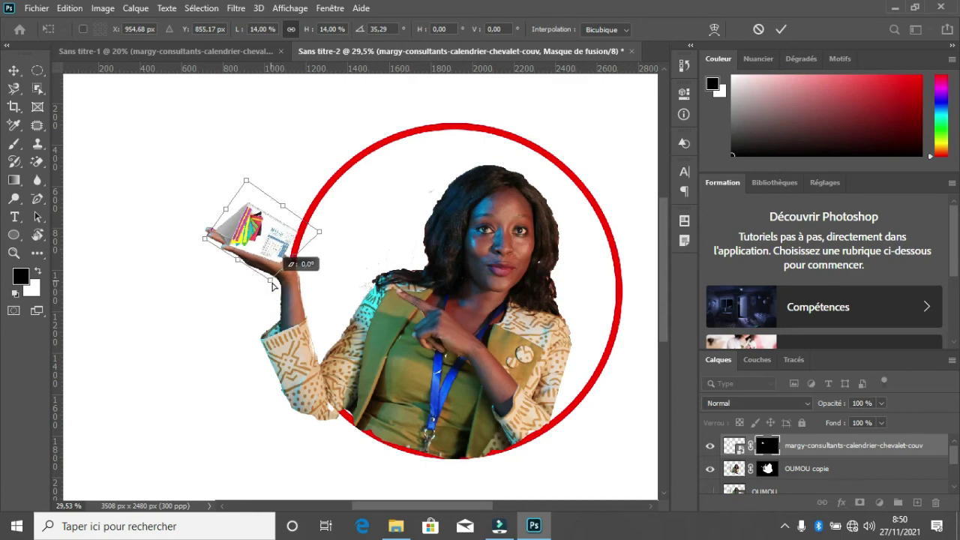
drag(272, 285, 273, 287)
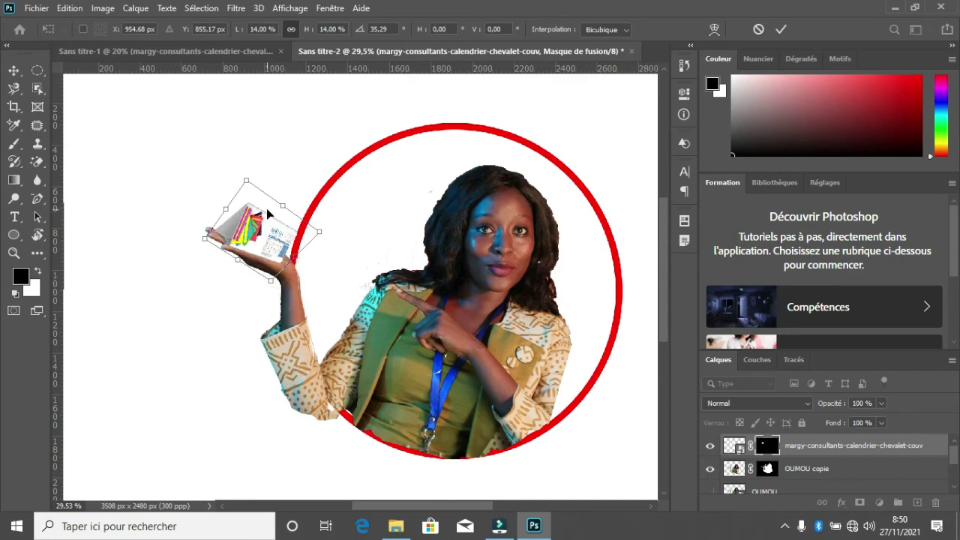
click(780, 29)
scroll(351, 297, down, 2)
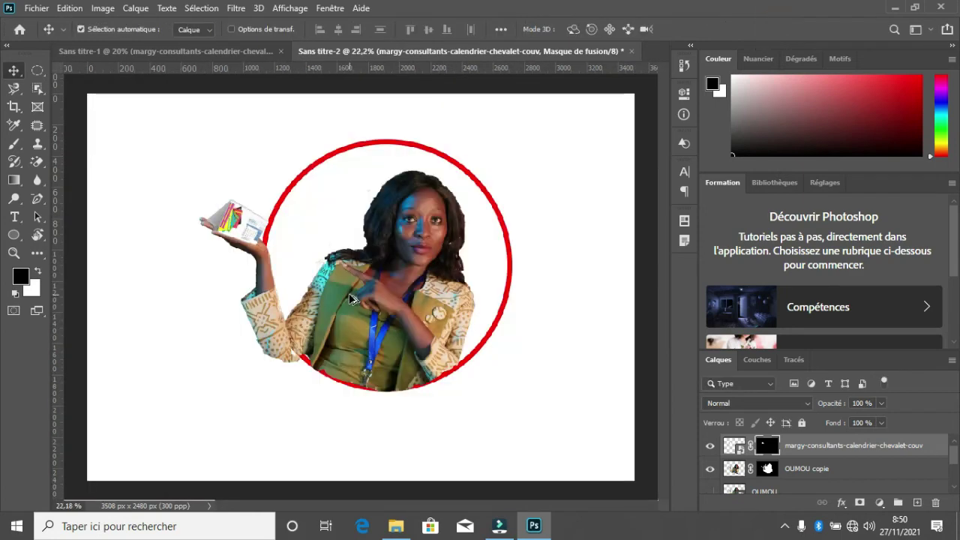
Set the Ellipse 1 ring's stroke width to 84 px with the Ellipse tool.
scroll(351, 297, down, 1)
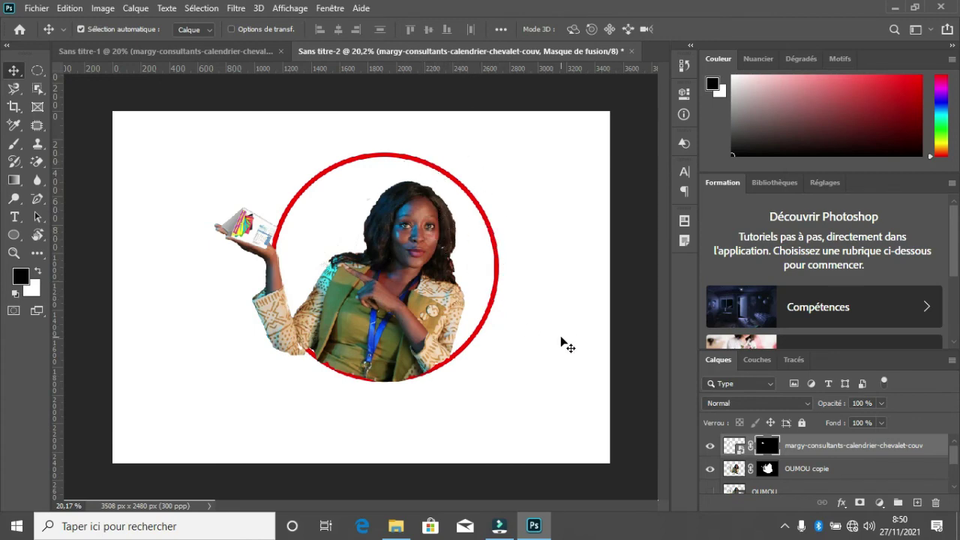
click(497, 277)
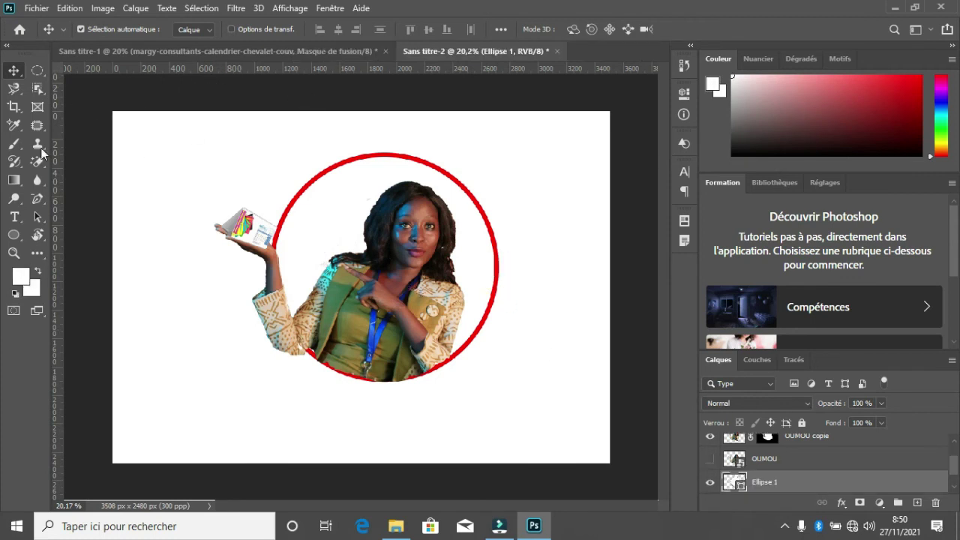
click(13, 235)
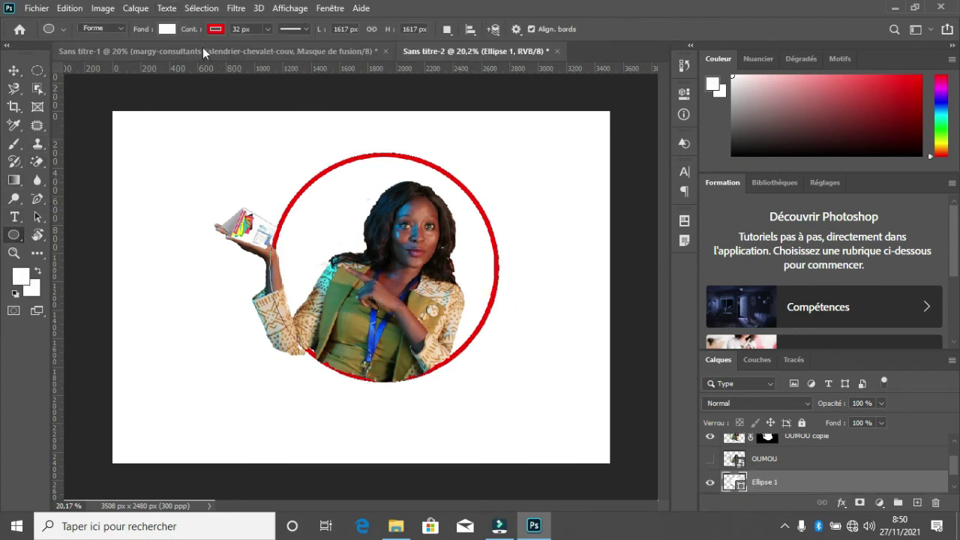
drag(187, 32, 324, 58)
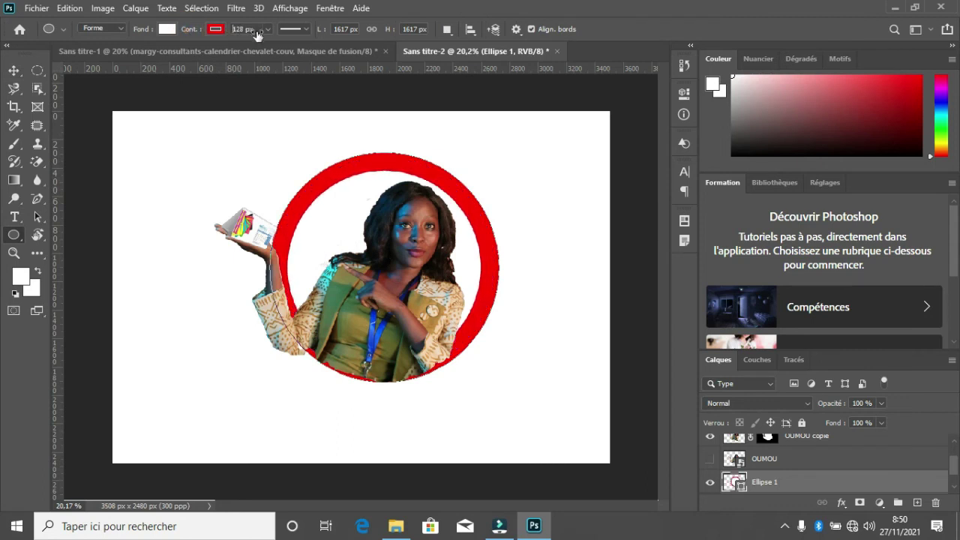
drag(324, 57, 342, 49)
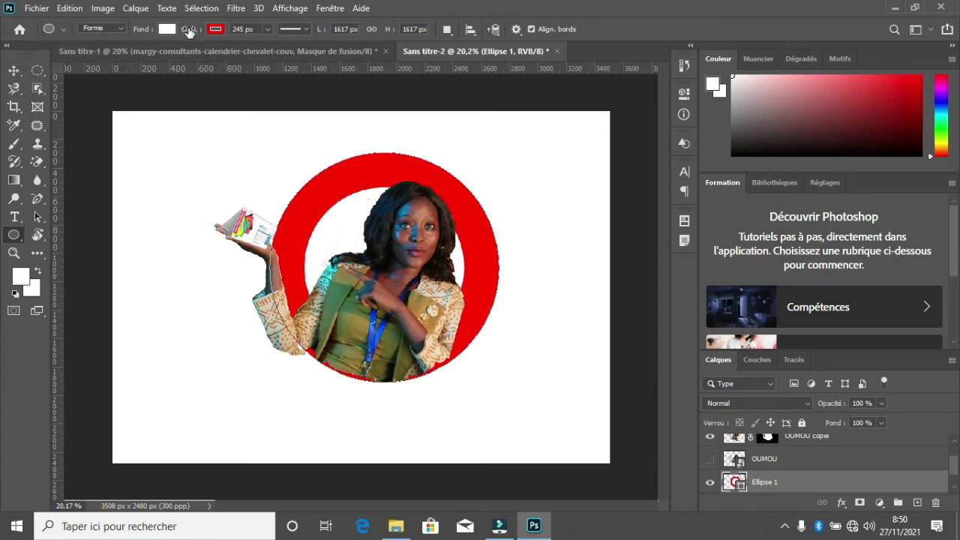
drag(188, 30, 74, 36)
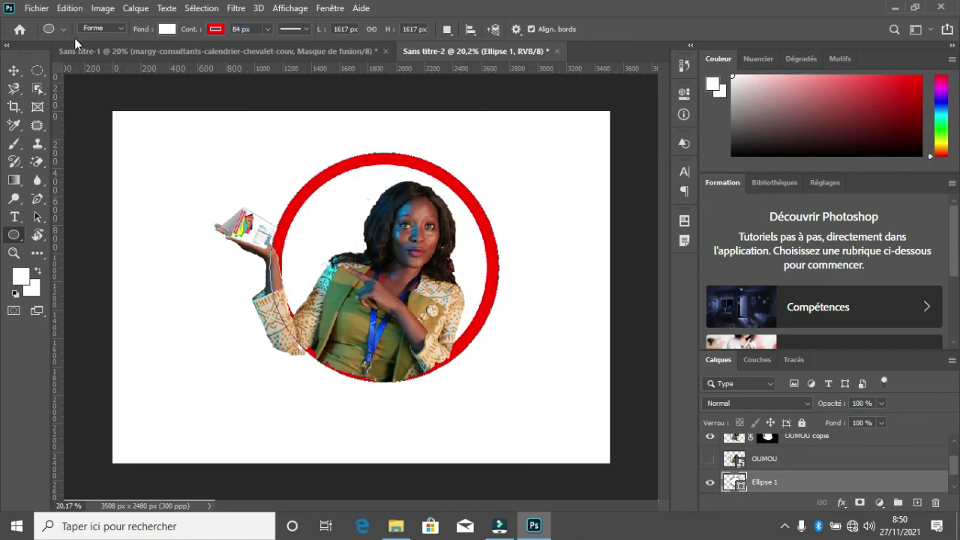
Return to the Move tool, deselect the ring layer, and bring up the source images folder.
click(15, 71)
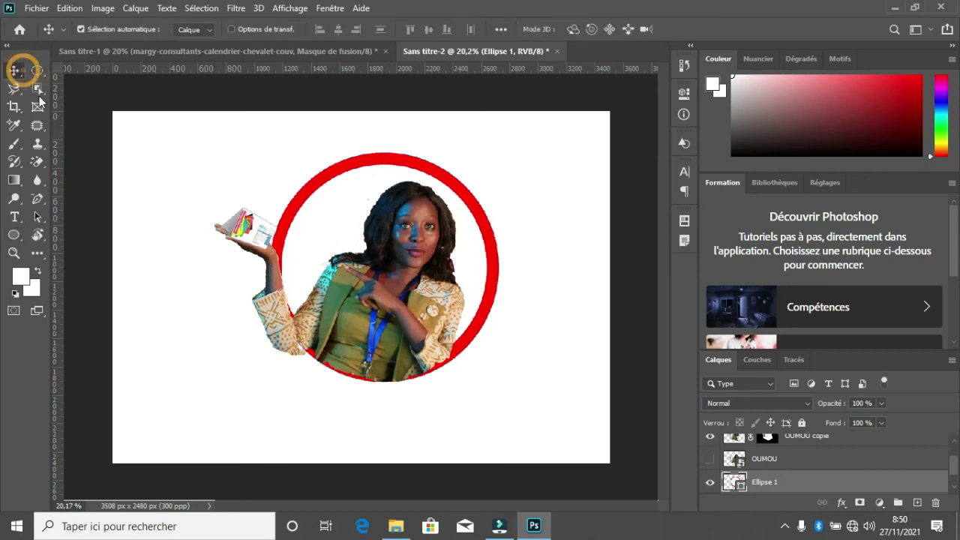
click(507, 177)
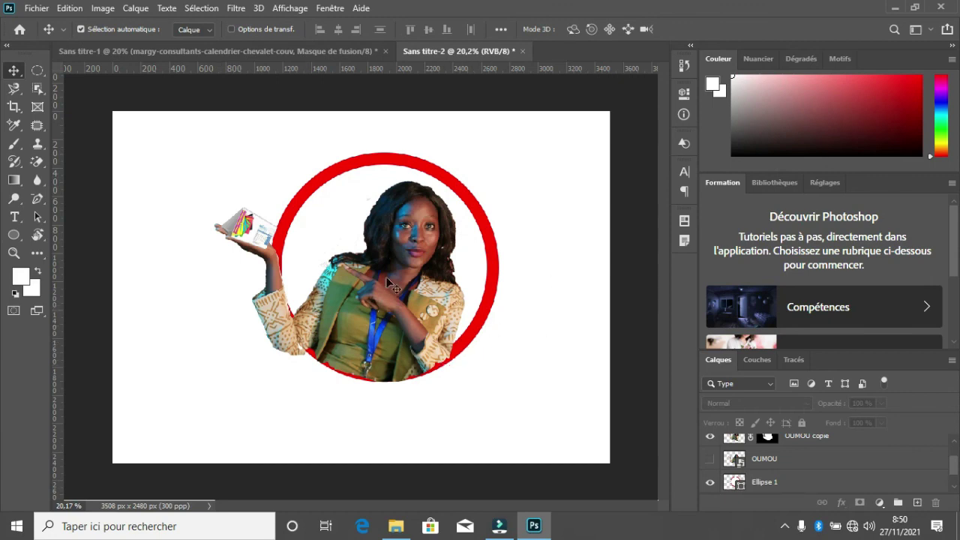
click(396, 526)
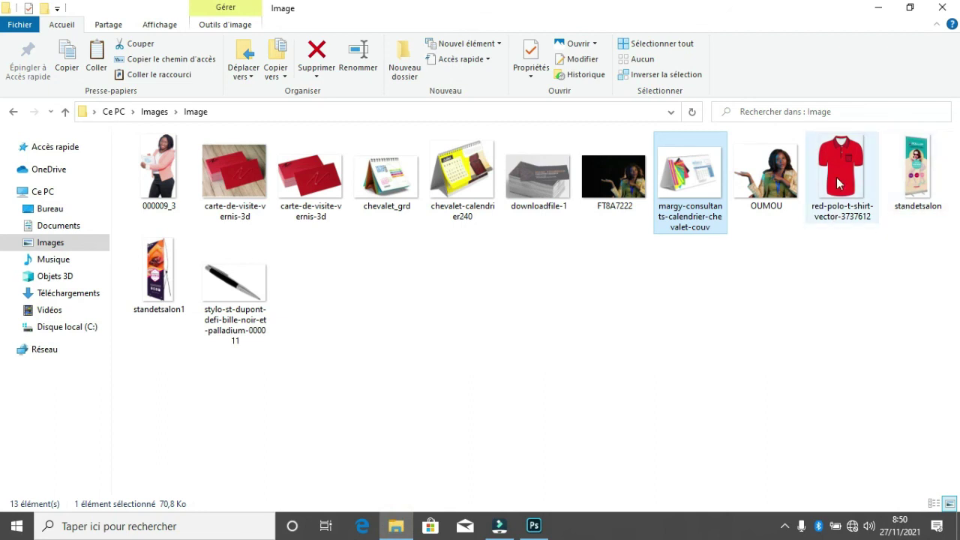
mouse_move(840, 176)
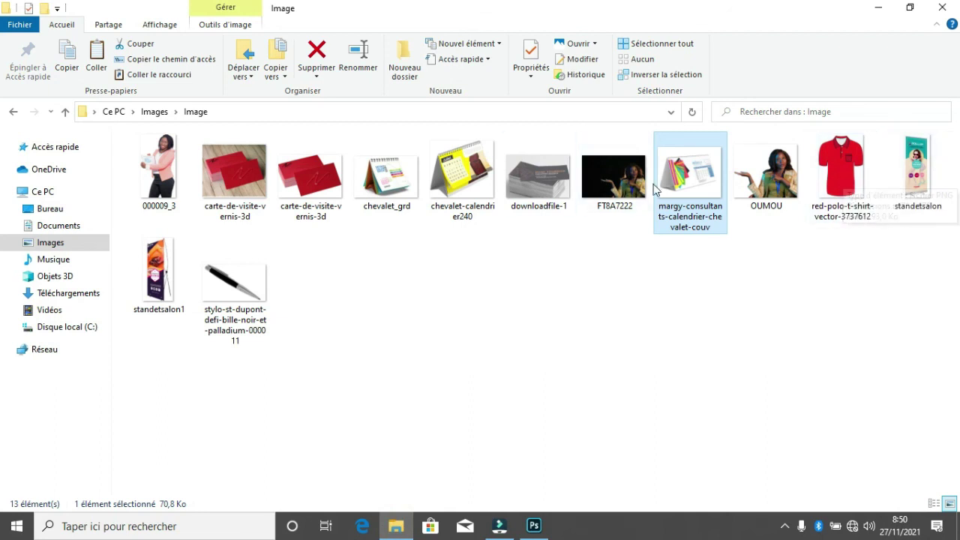
Place the FT8A7222 photo aligned to the canvas top and move its layer below Ellipse 1.
mouse_move(613, 177)
mouse_down()
mouse_move(538, 533)
mouse_move(412, 367)
mouse_up()
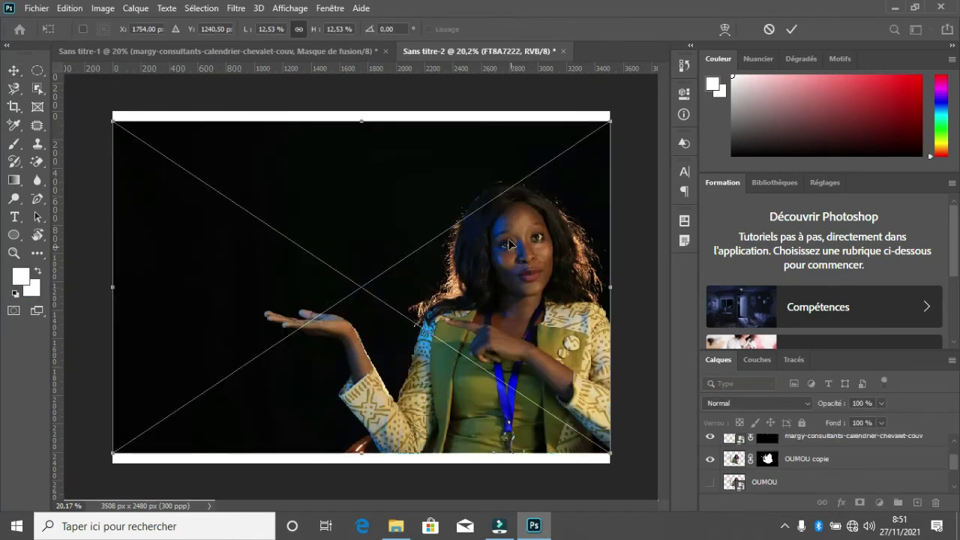
drag(509, 244, 509, 234)
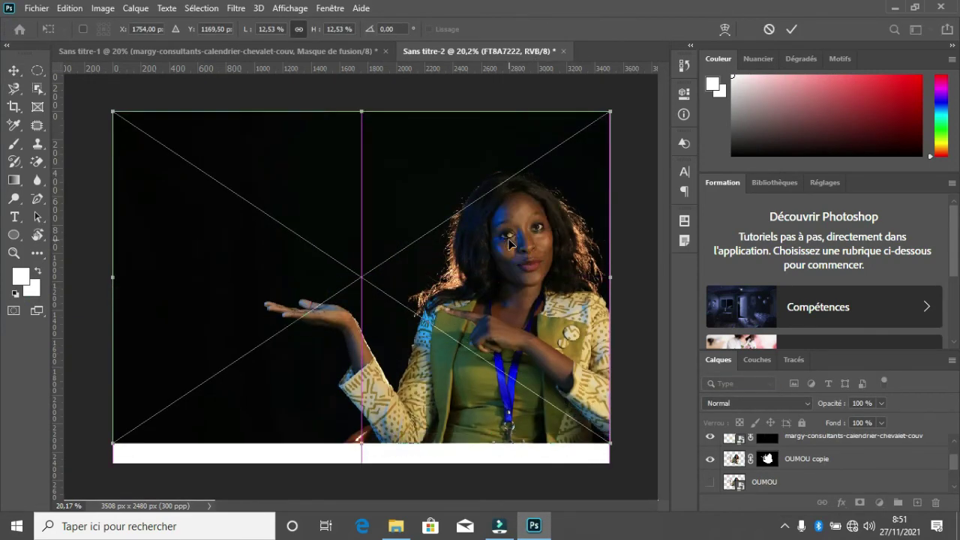
click(791, 28)
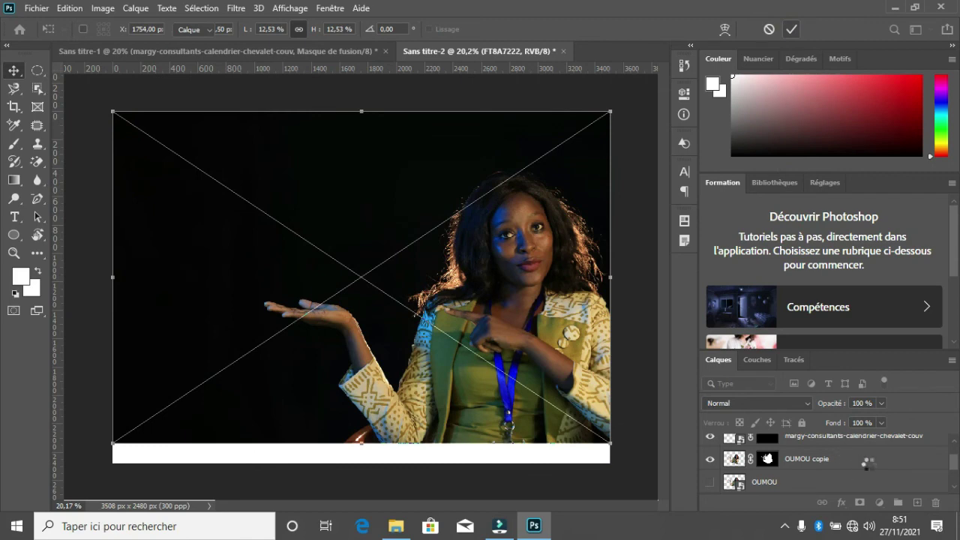
mouse_move(858, 444)
mouse_down()
mouse_move(844, 514)
mouse_move(811, 471)
mouse_up()
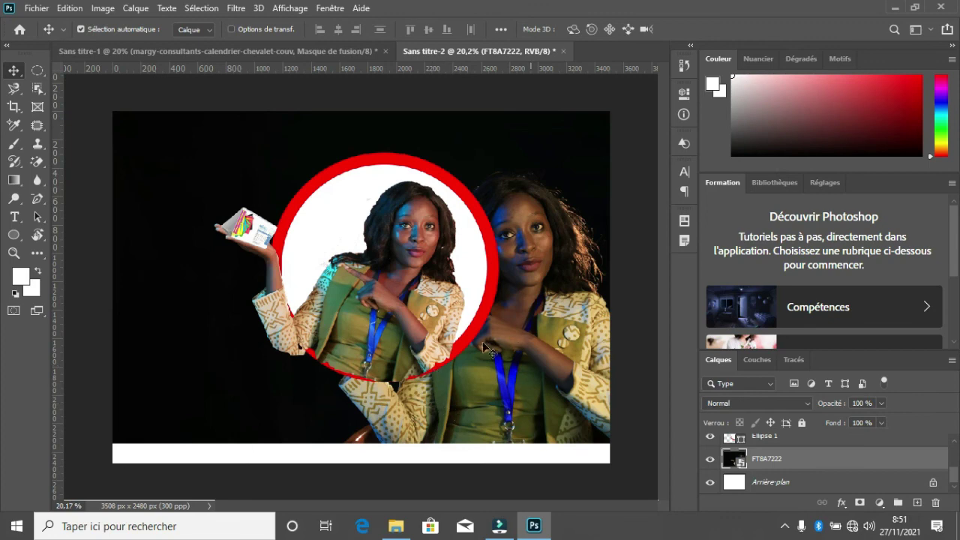
Return to the composition document, then minimize Photoshop and File Explorer to show the desktop.
click(334, 50)
click(434, 50)
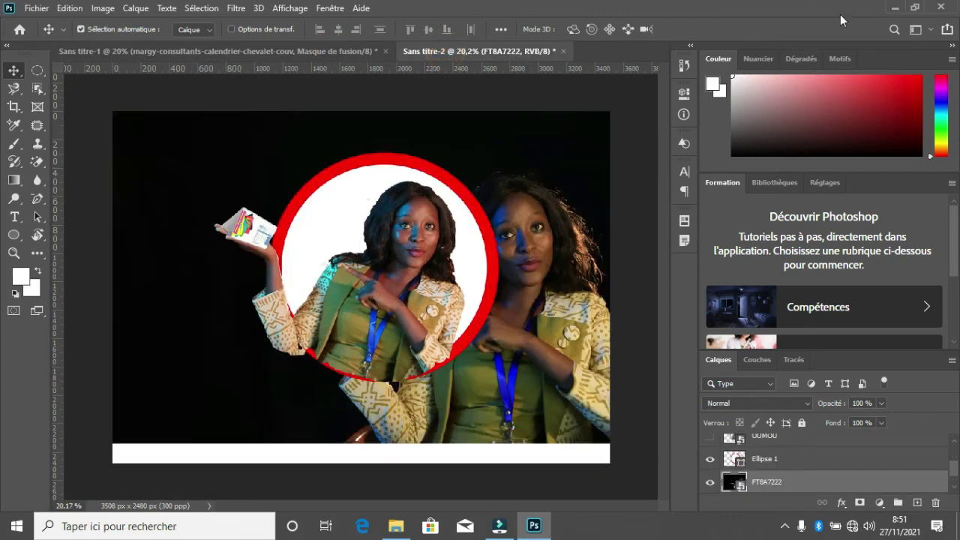
click(899, 9)
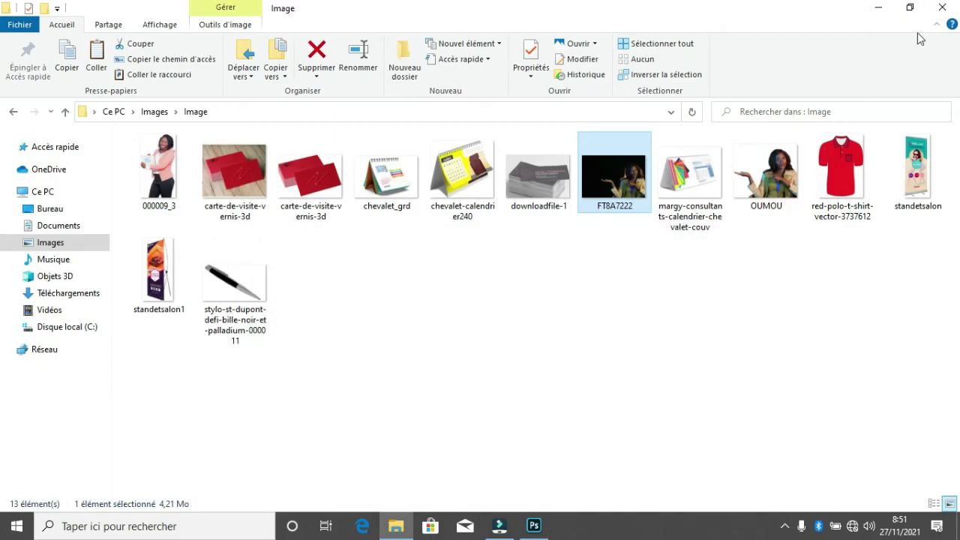
click(875, 9)
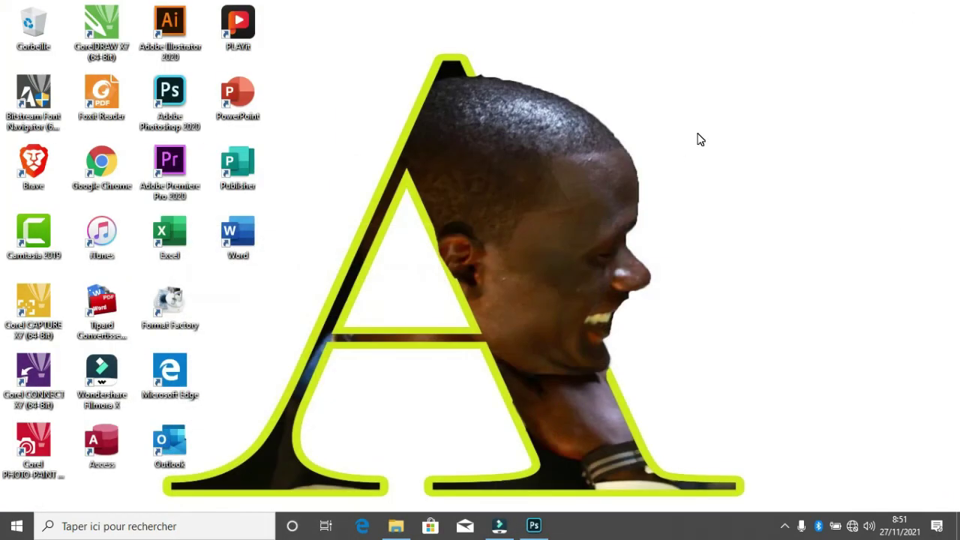